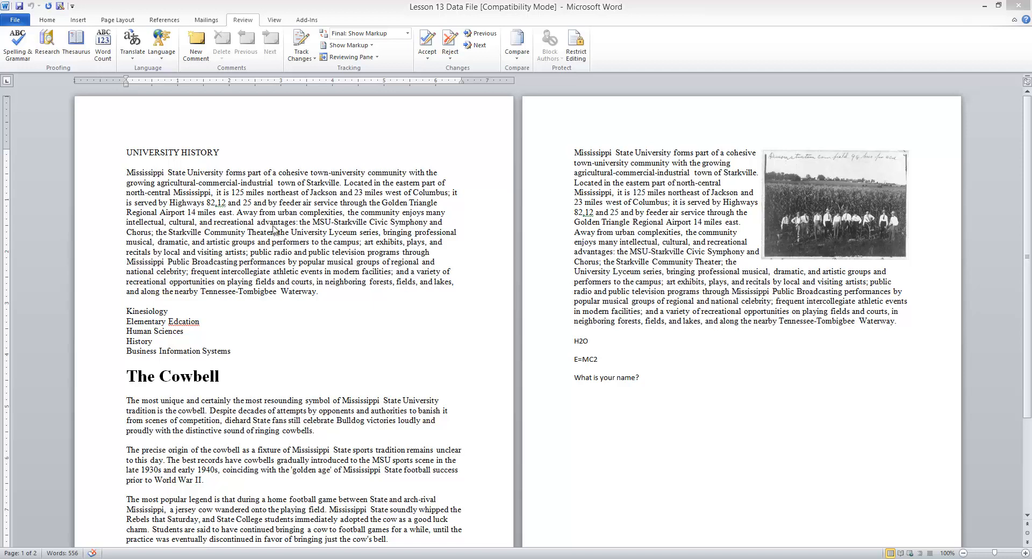
Select the single word "University" in the first paragraph under UNIVERSITY HISTORY, and clear the selection.
click(47, 20)
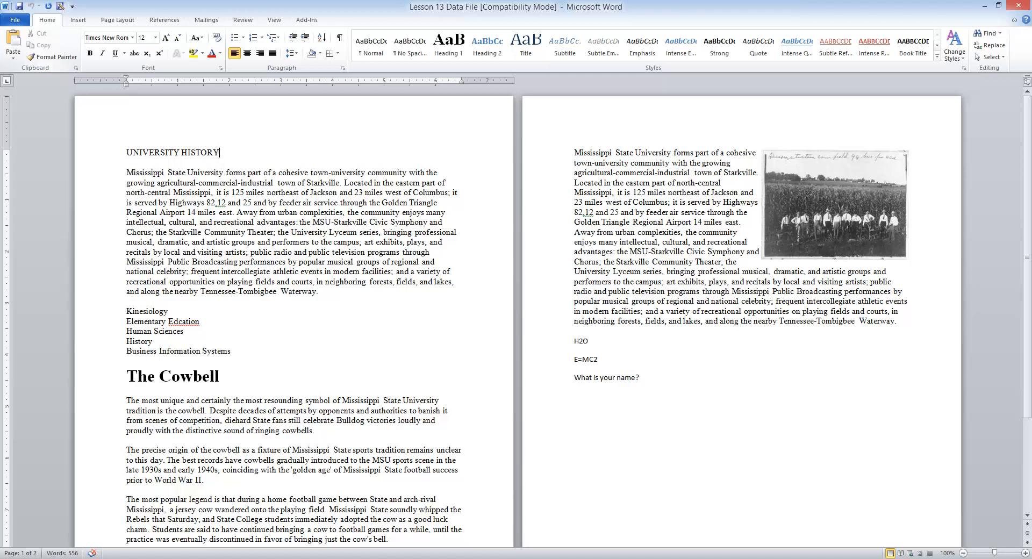
double_click(213, 172)
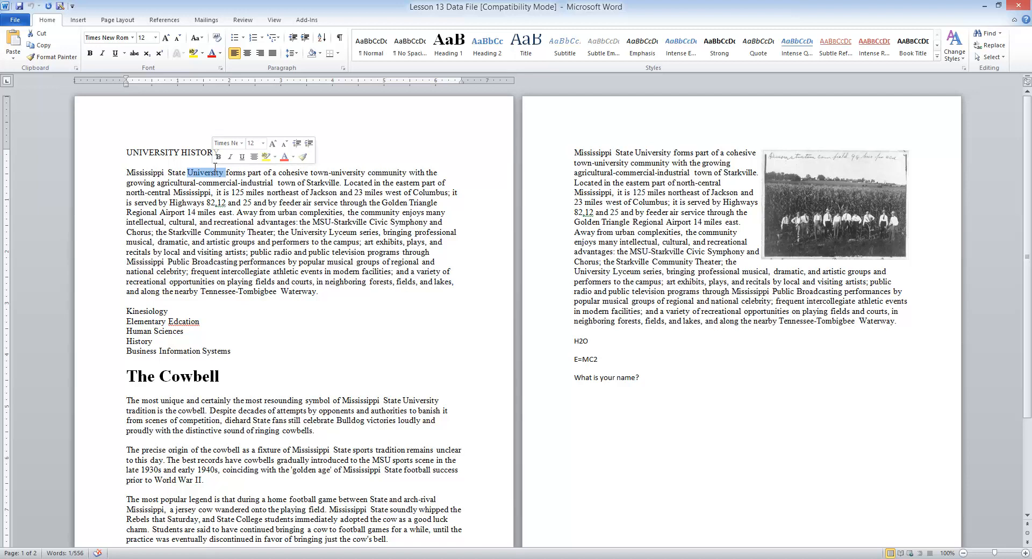
click(217, 172)
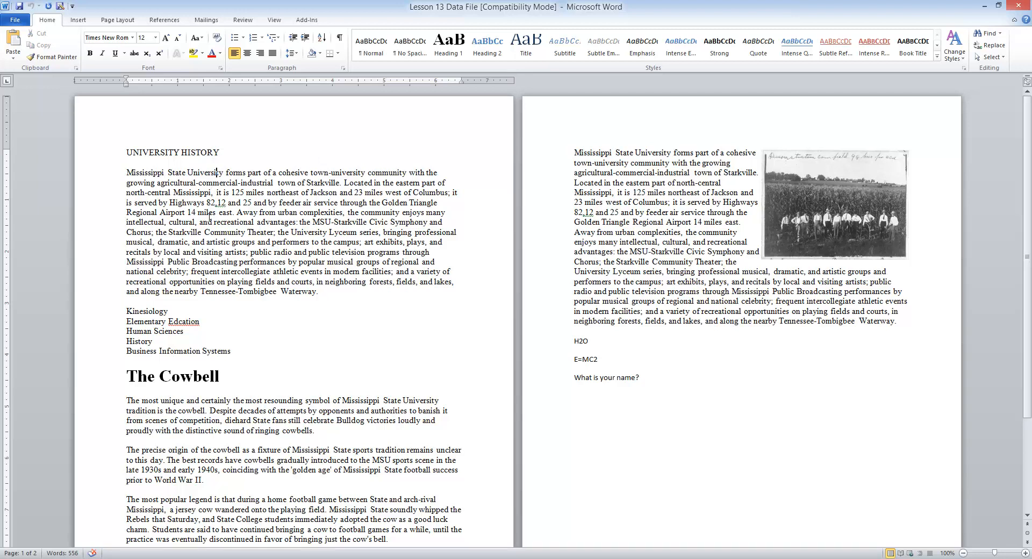
Select whole sentences one at a time: the last and first of the UNIVERSITY HISTORY paragraph, and the first under The Cowbell.
ctrl+click(209, 217)
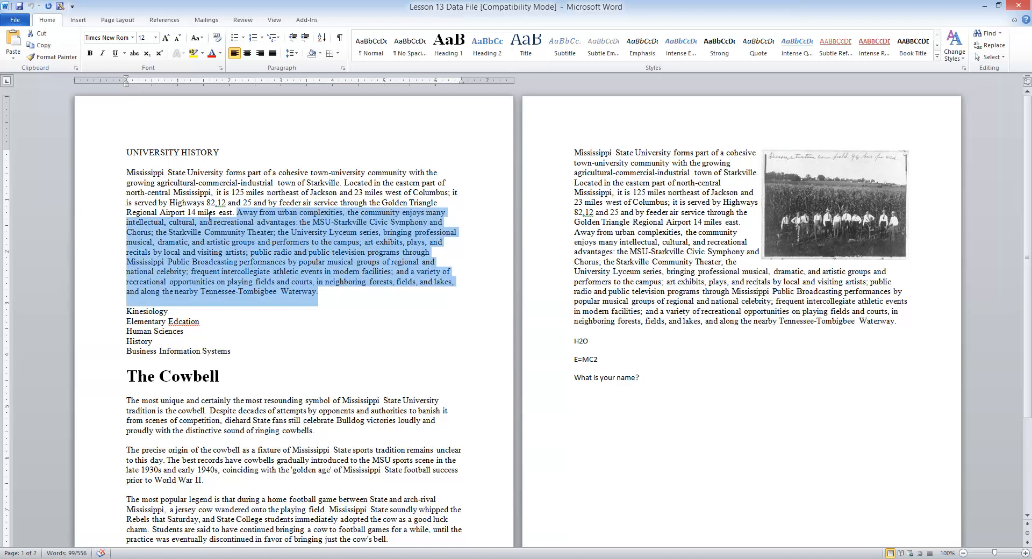
click(208, 222)
click(219, 182)
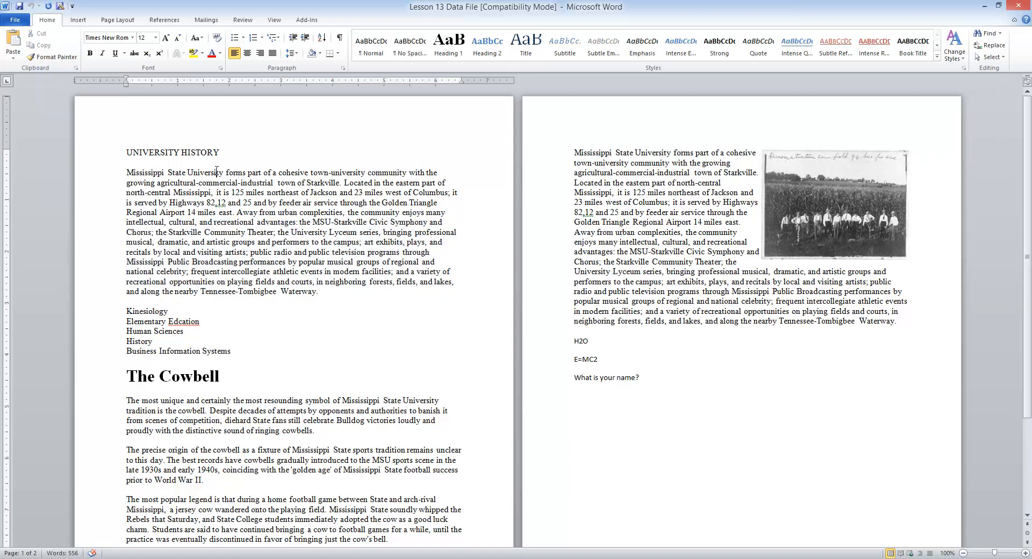
ctrl+click(216, 171)
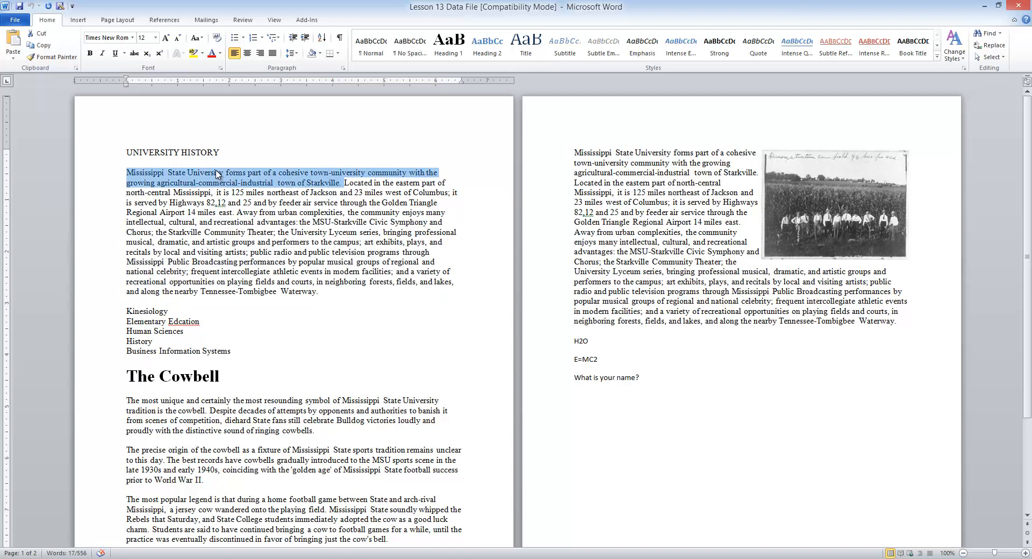
click(215, 192)
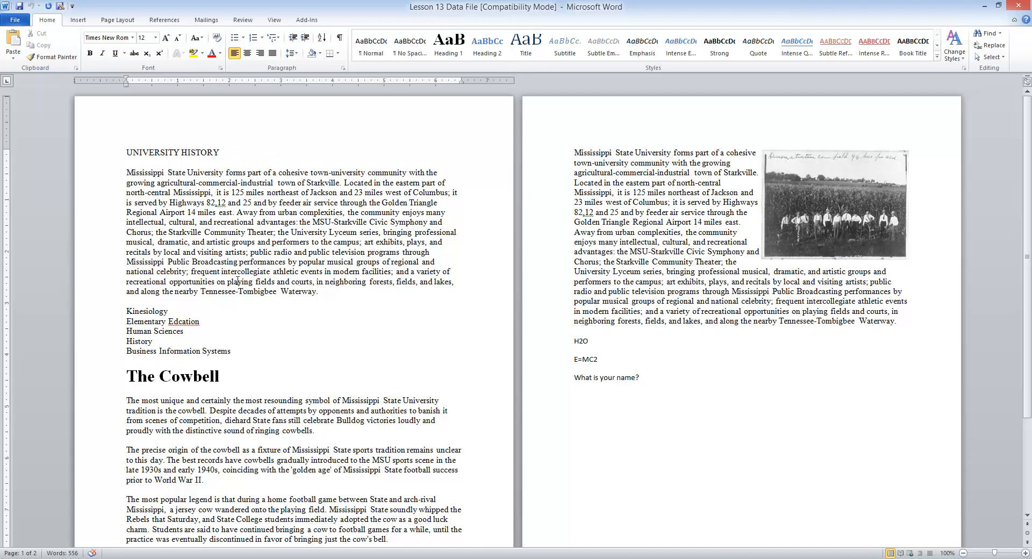
ctrl+click(237, 280)
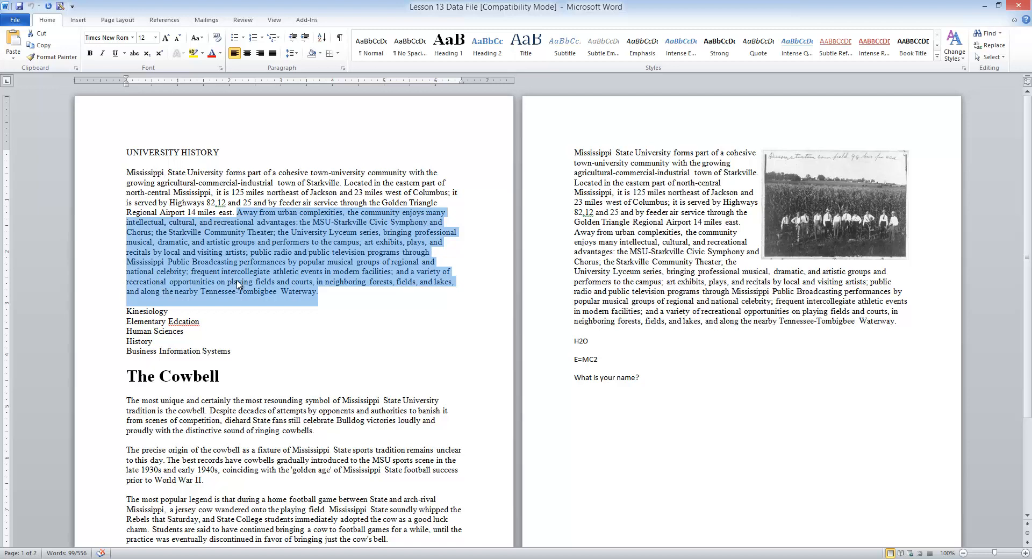
click(187, 400)
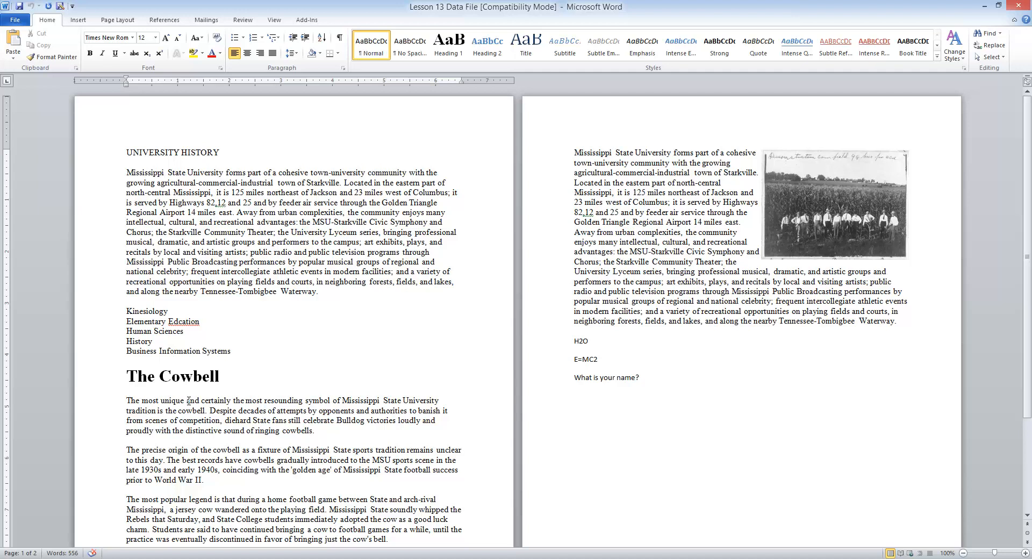
ctrl+click(188, 400)
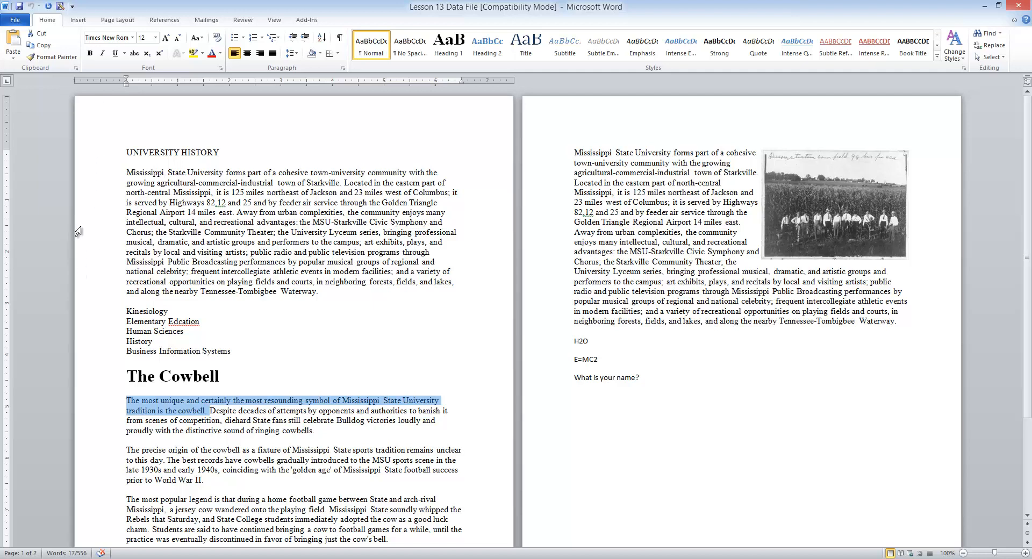
Select the single line beginning "Regional Airport", and the entire first paragraph under UNIVERSITY HISTORY.
click(102, 213)
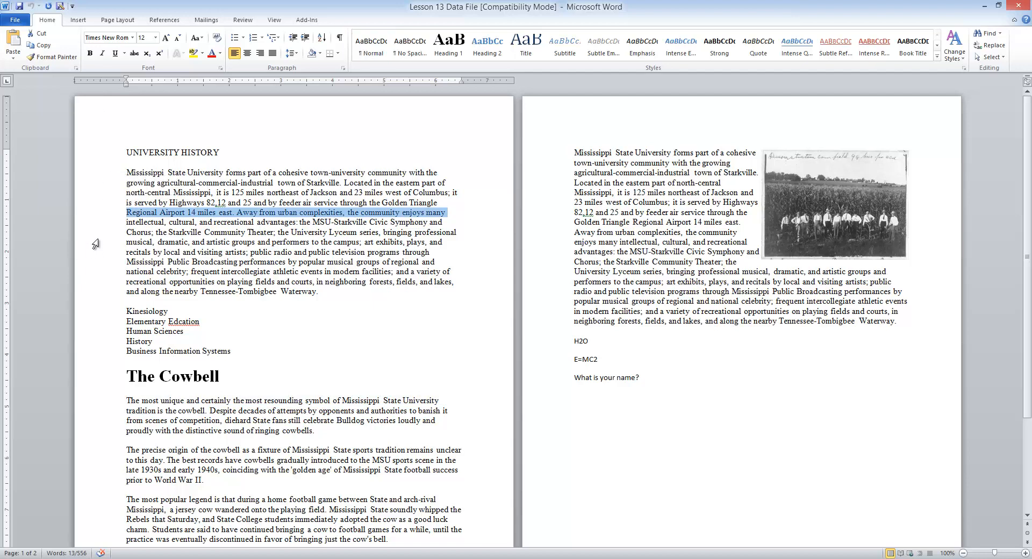
click(204, 232)
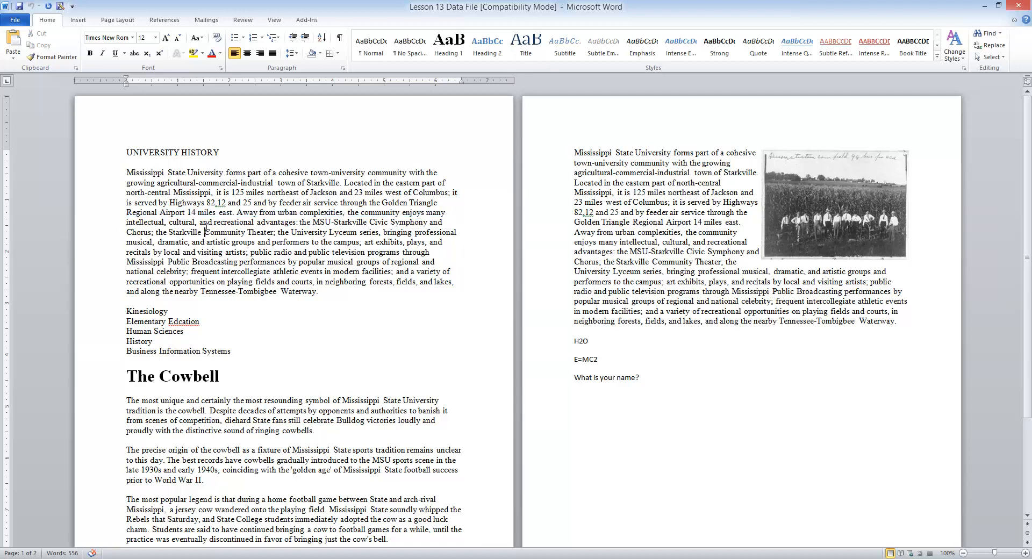
triple_click(205, 230)
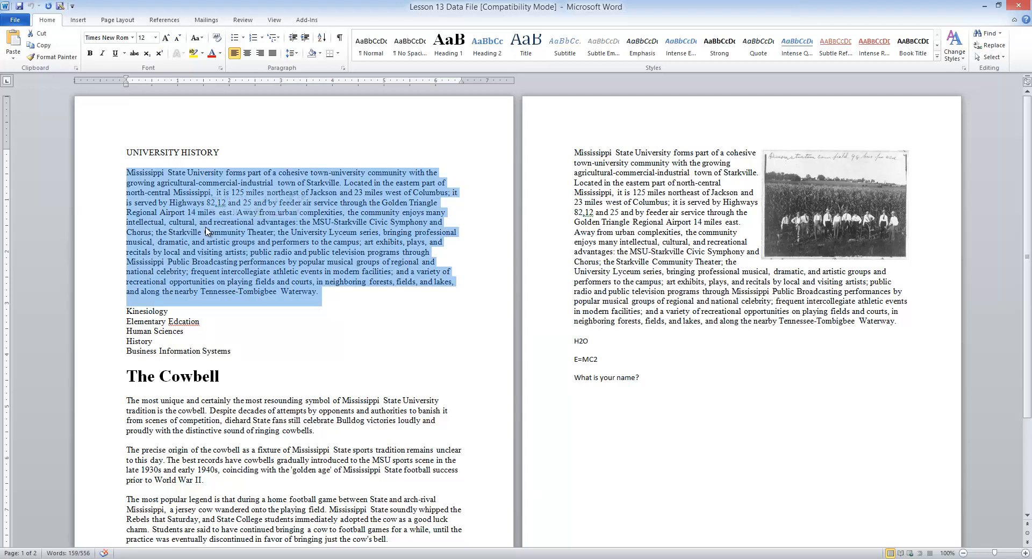
click(206, 230)
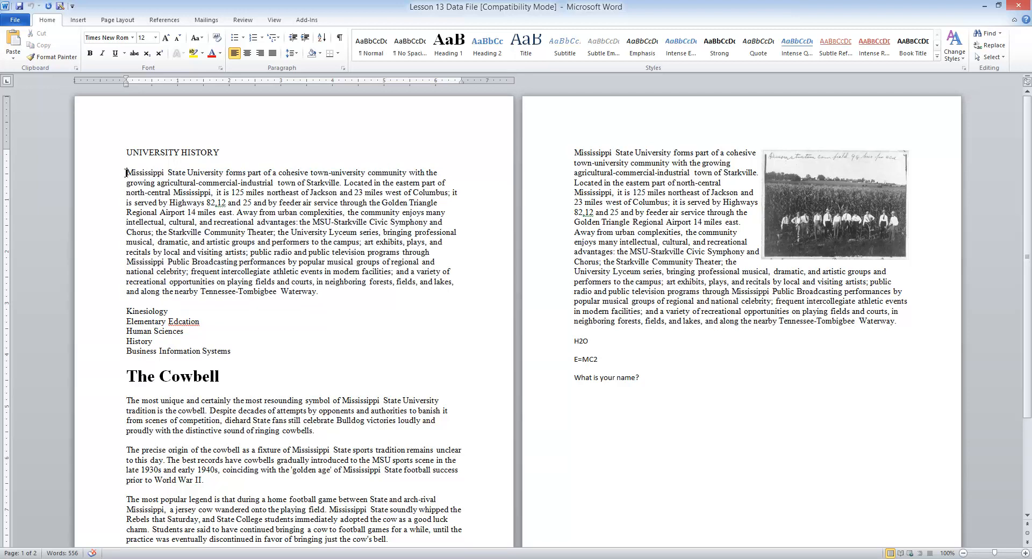
Select three separate text blocks together, in the first history paragraph, the first Cowbell paragraph and the page 2 paragraph, and clear the selection.
drag(126, 173, 344, 273)
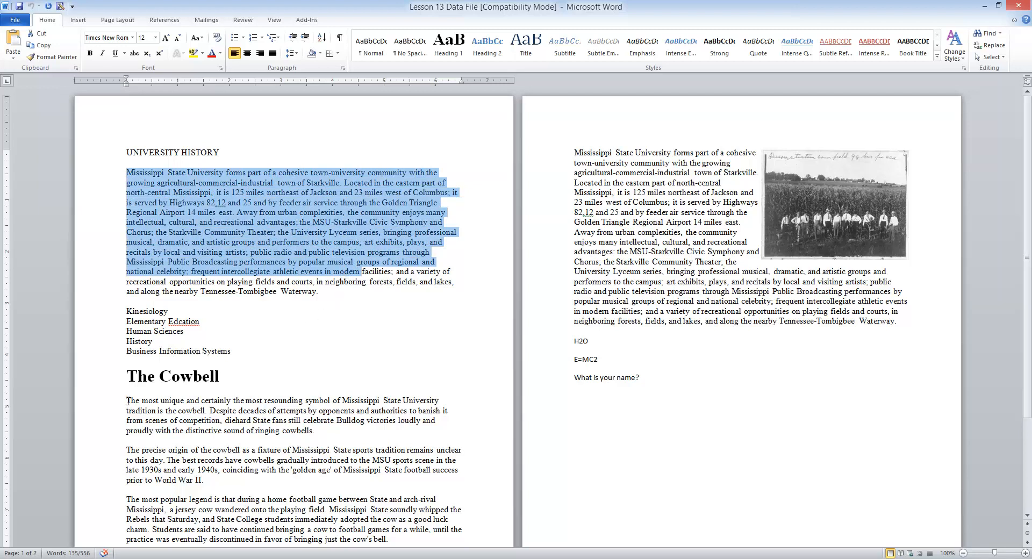
drag(139, 400, 293, 431)
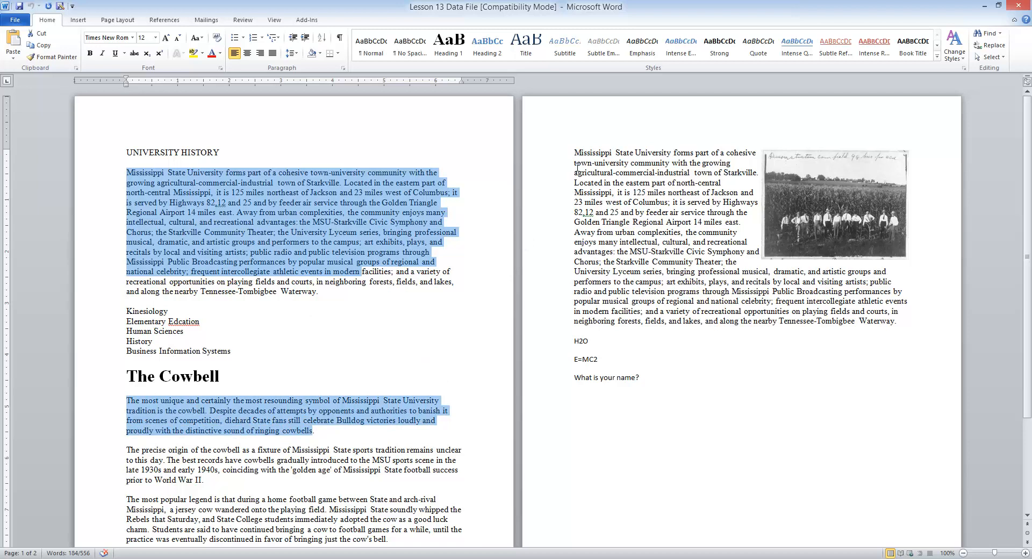
drag(574, 162, 680, 234)
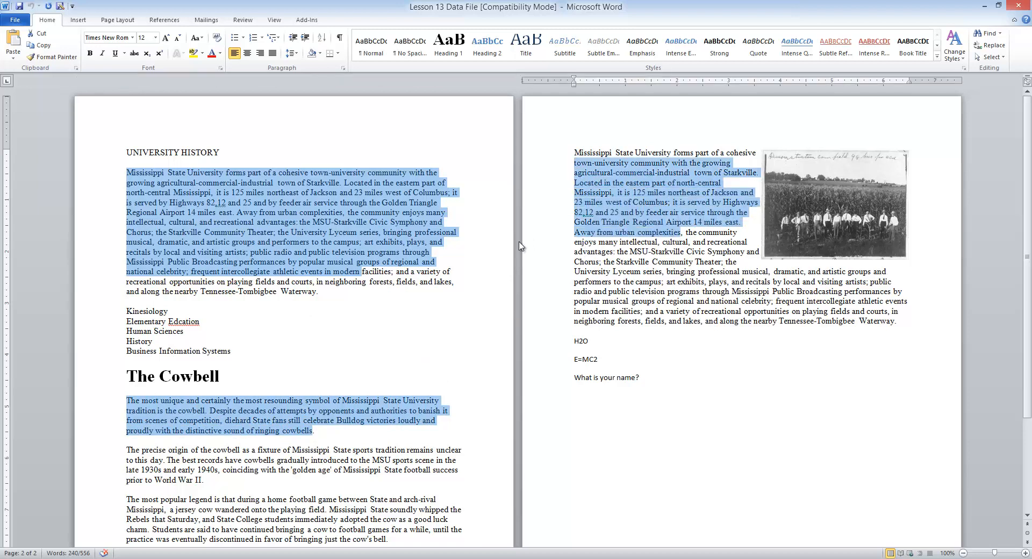
click(413, 237)
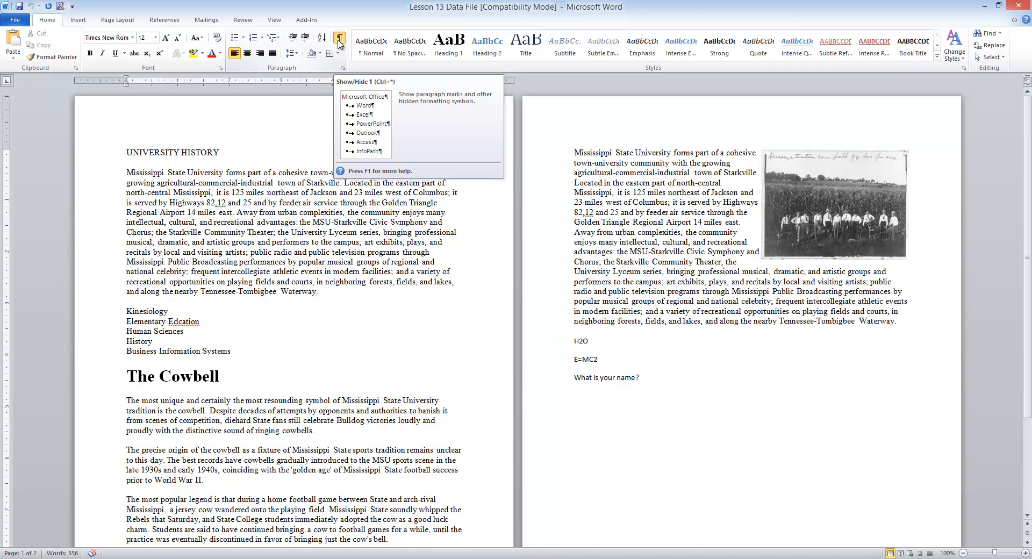
Show the paragraph marks and other hidden formatting symbols throughout the document, and hide them again.
click(339, 39)
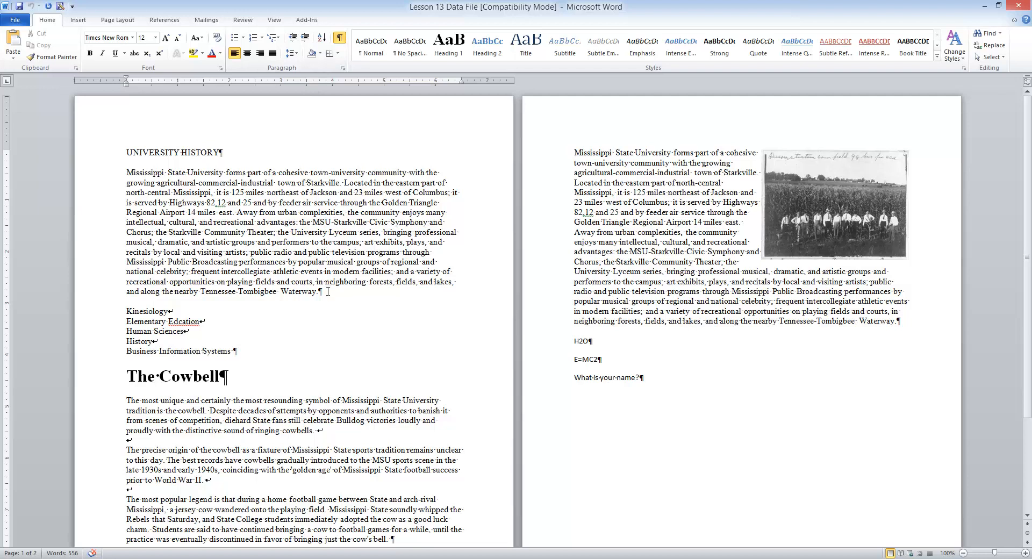
click(339, 37)
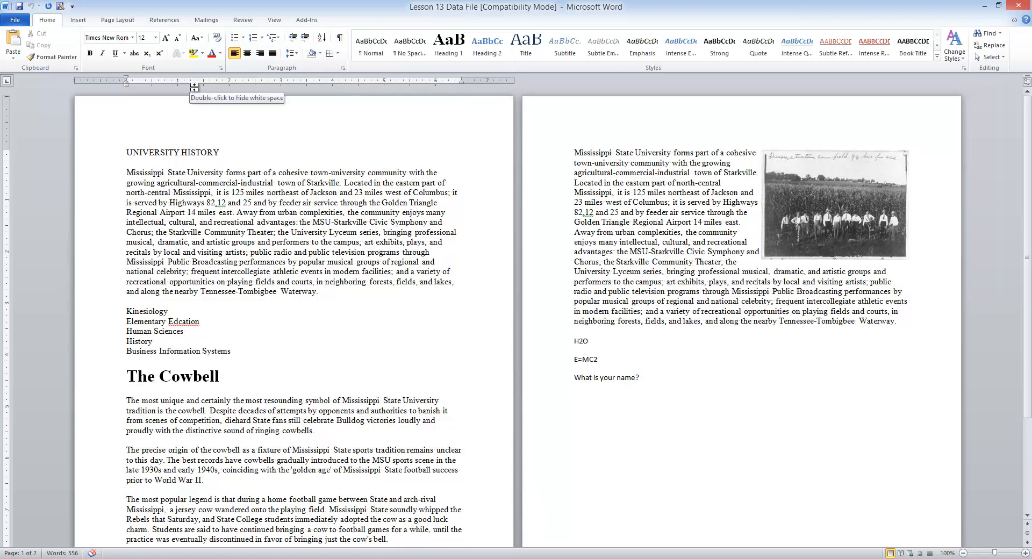
Copy the heading "The Cowbell" and paste the copy on the same line after the original.
click(107, 385)
key(ctrl+c)
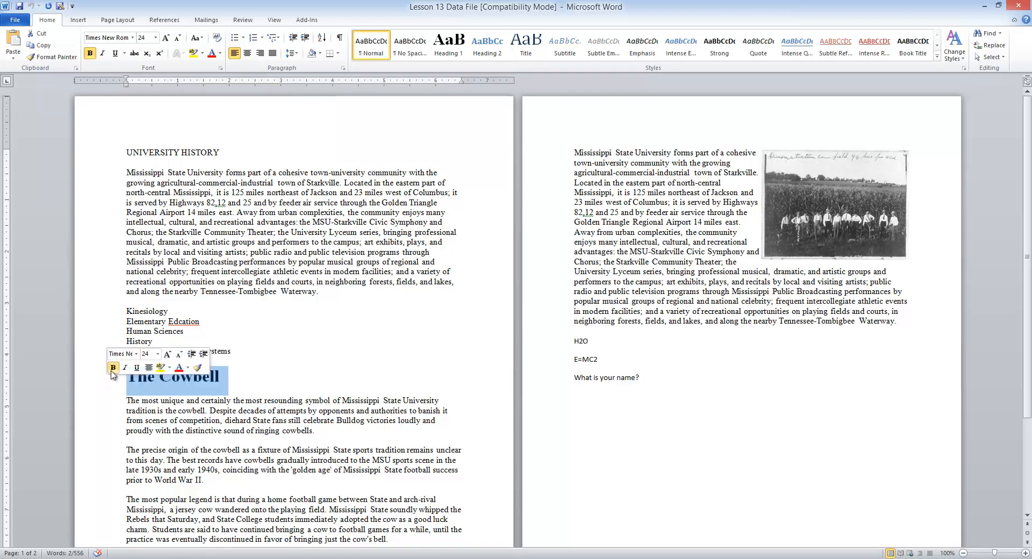
click(282, 381)
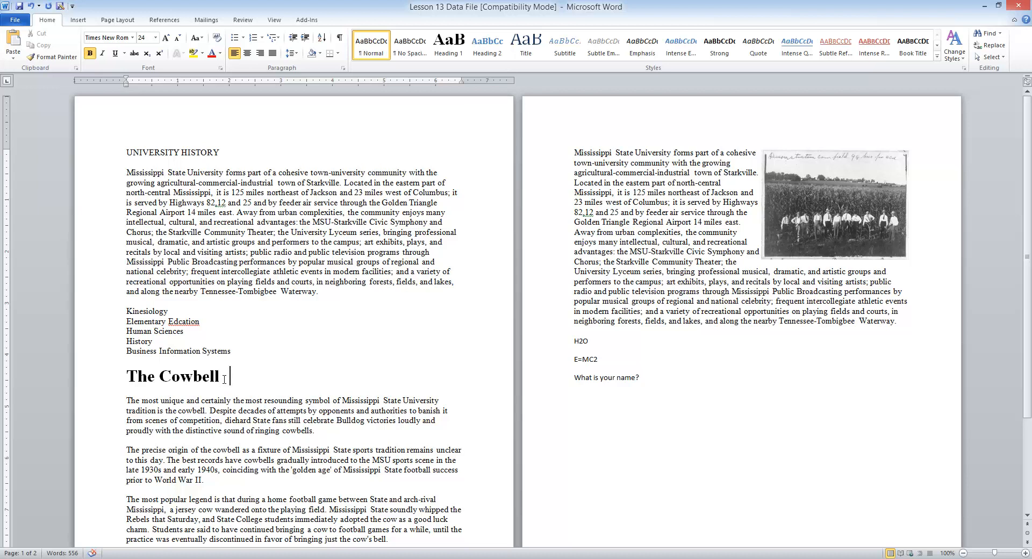
key(ctrl+v)
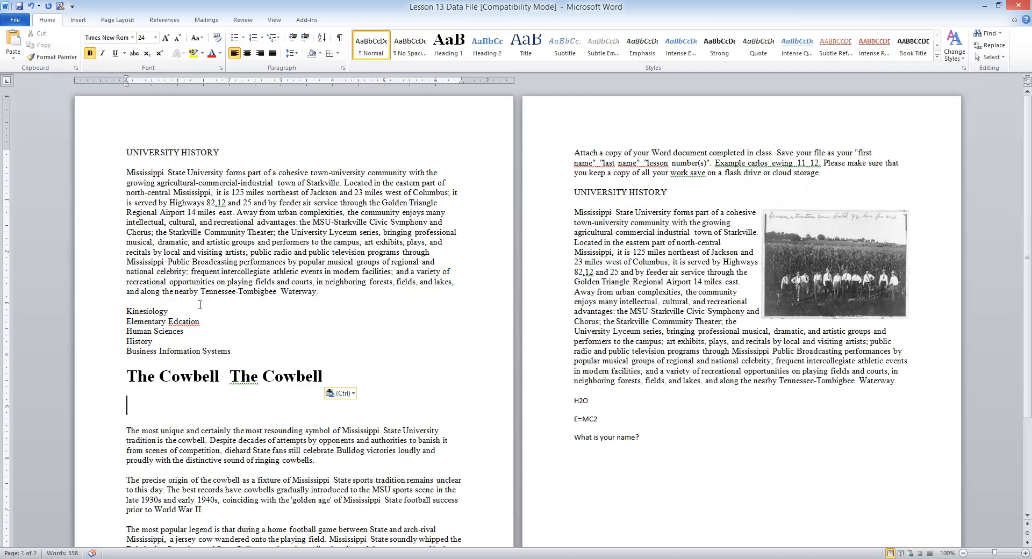
Undo the pasted copy of the heading, paste it again after the original, and undo that paste as well.
click(339, 37)
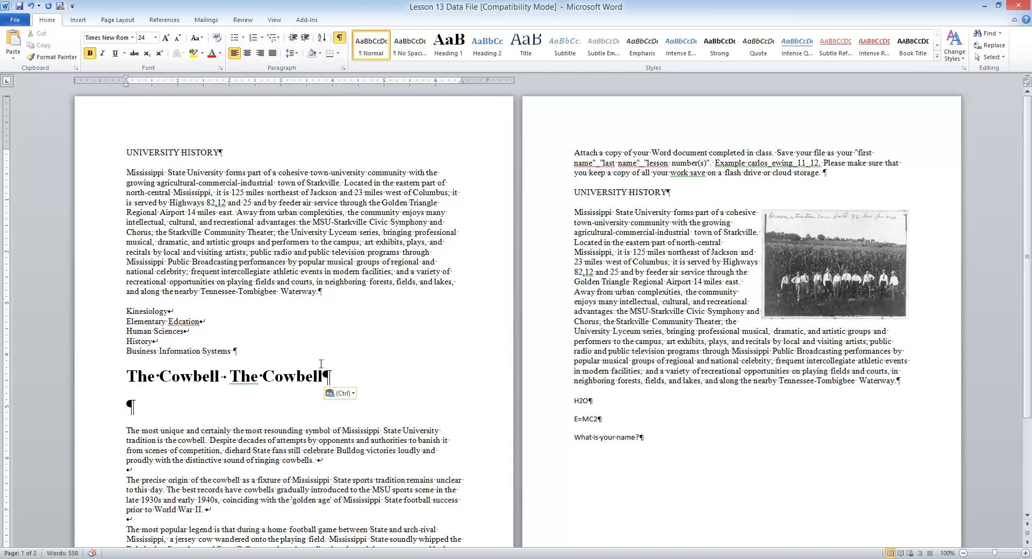
key(ctrl+z)
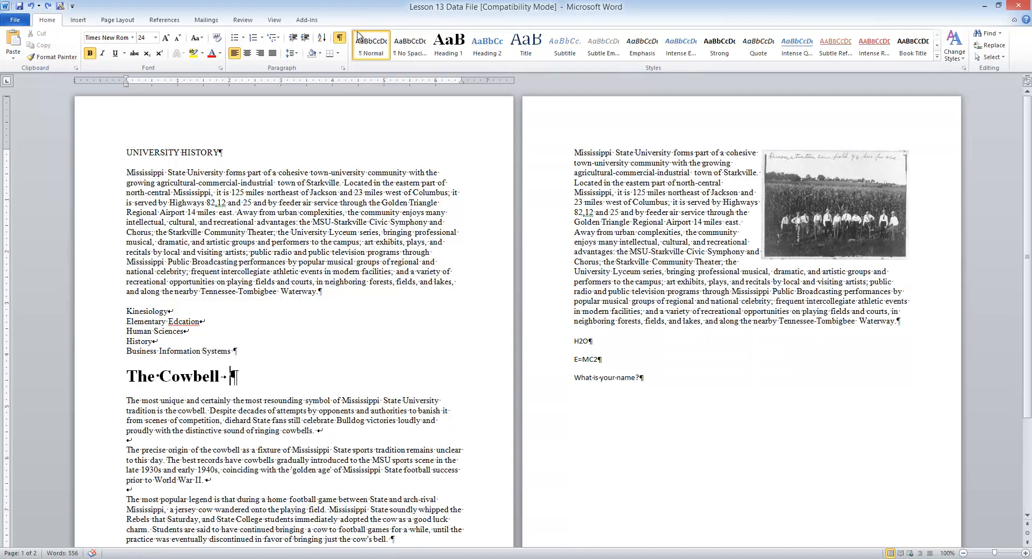
click(341, 39)
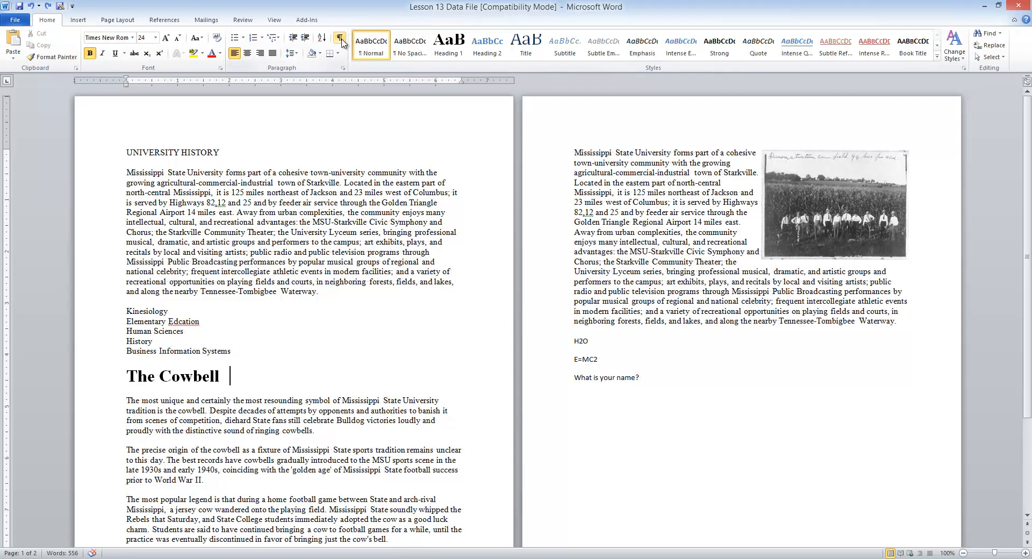
click(13, 40)
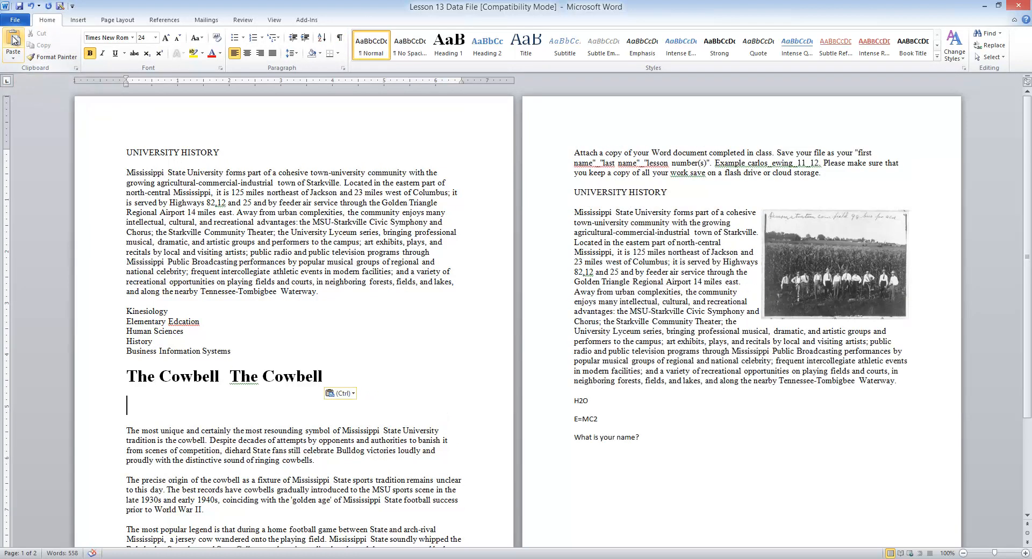
click(32, 6)
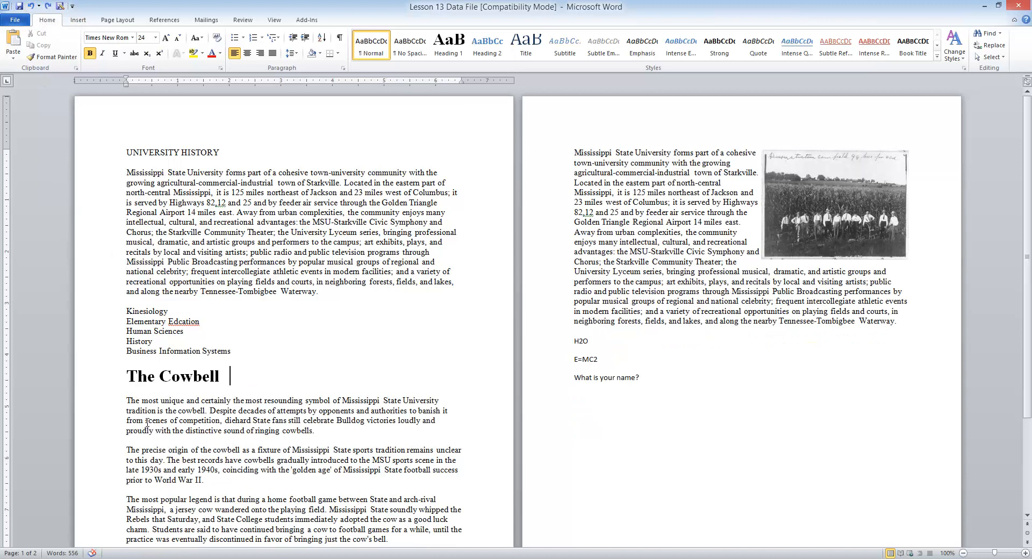
Cut the heading "The Cowbell" from page 1 and paste it on a new line below "What is your name?" on page 2.
drag(130, 370, 223, 372)
key(ctrl+c)
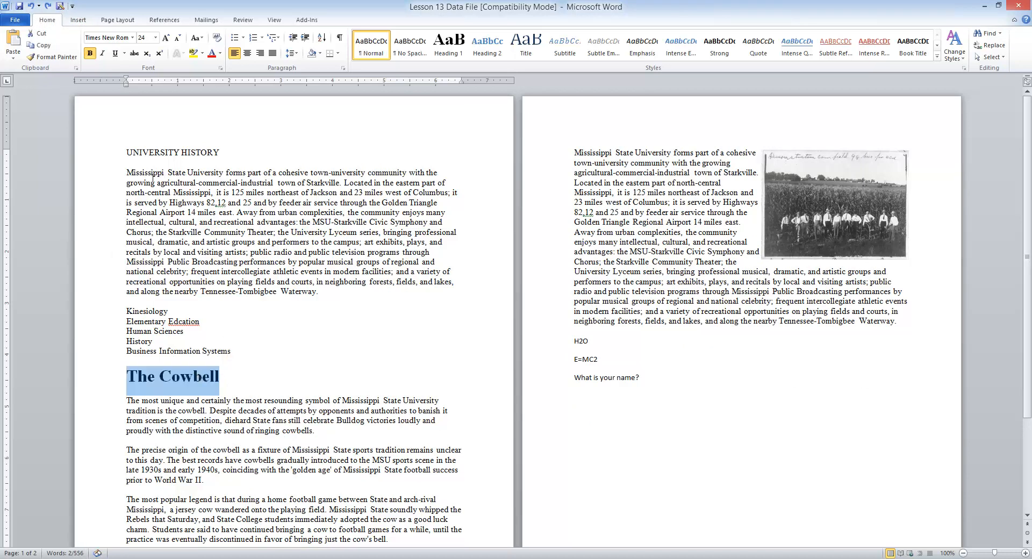
click(40, 33)
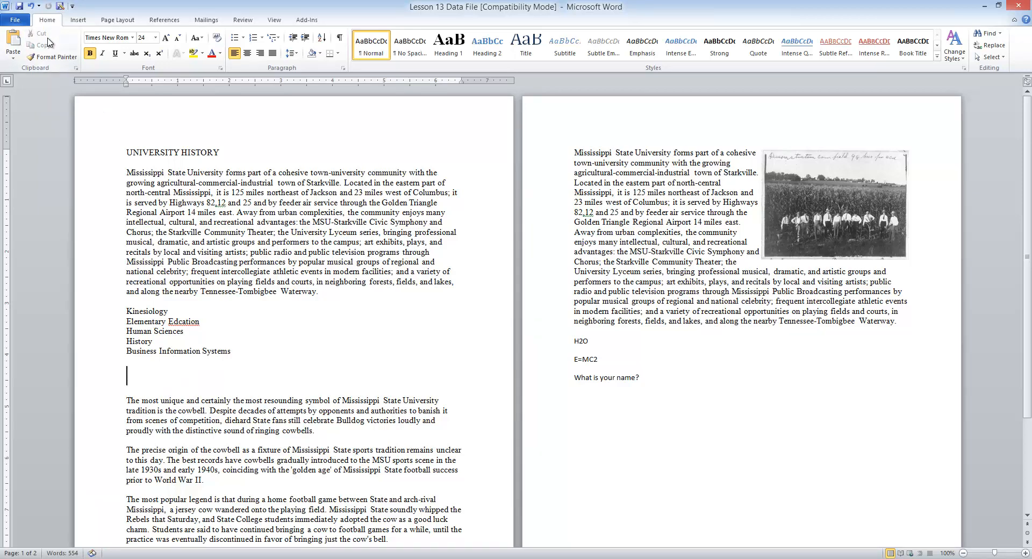
scroll(207, 342, down, 5)
scroll(731, 269, up, 1)
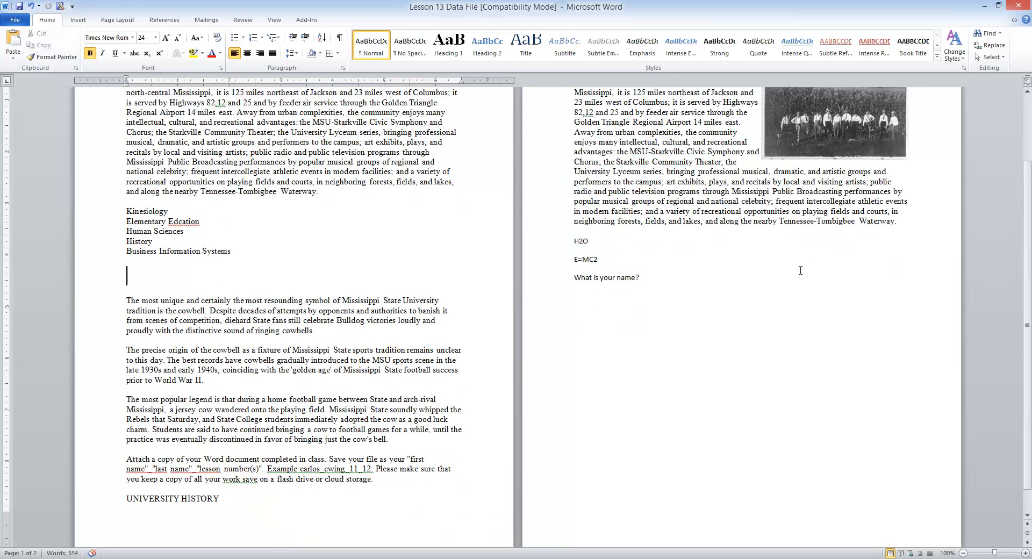
click(585, 306)
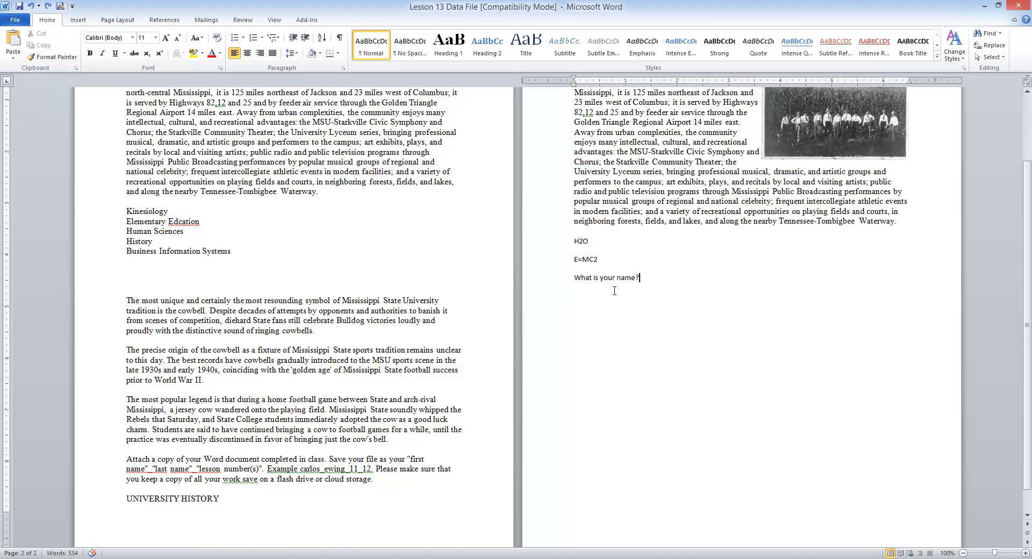
double_click(574, 300)
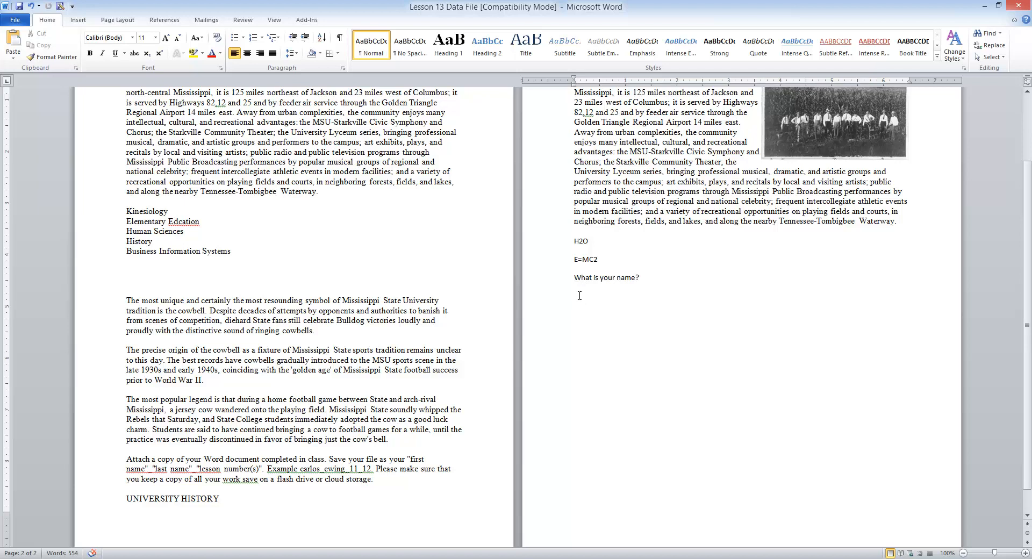
click(16, 41)
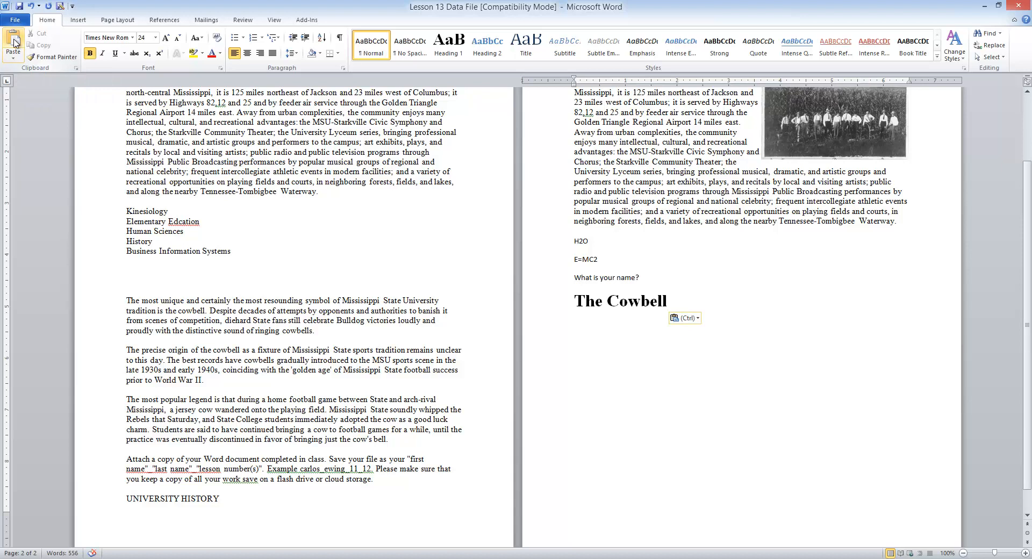
Paste the cut heading "The Cowbell" back on the blank line above "The most unique and certainly" on page 1.
click(129, 274)
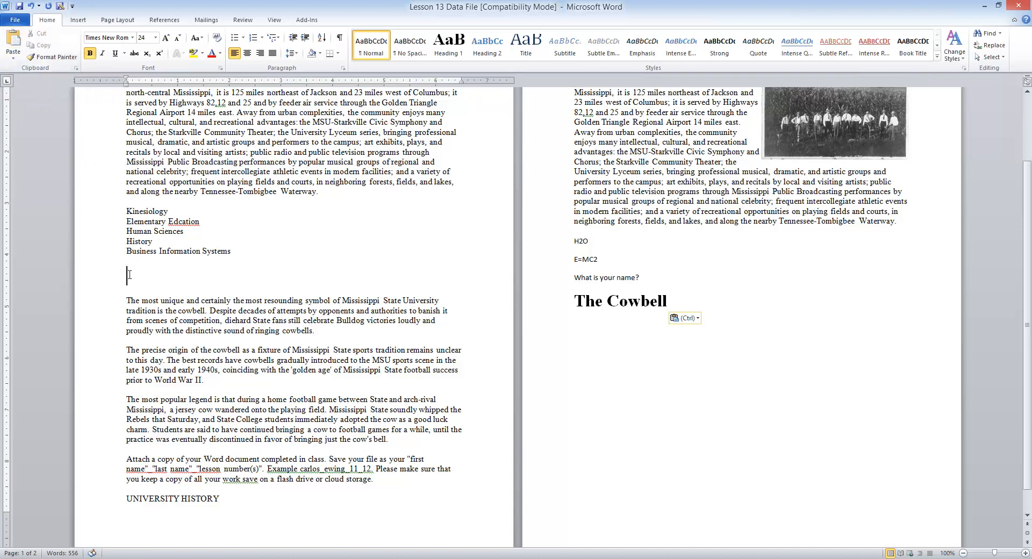
right_click(131, 276)
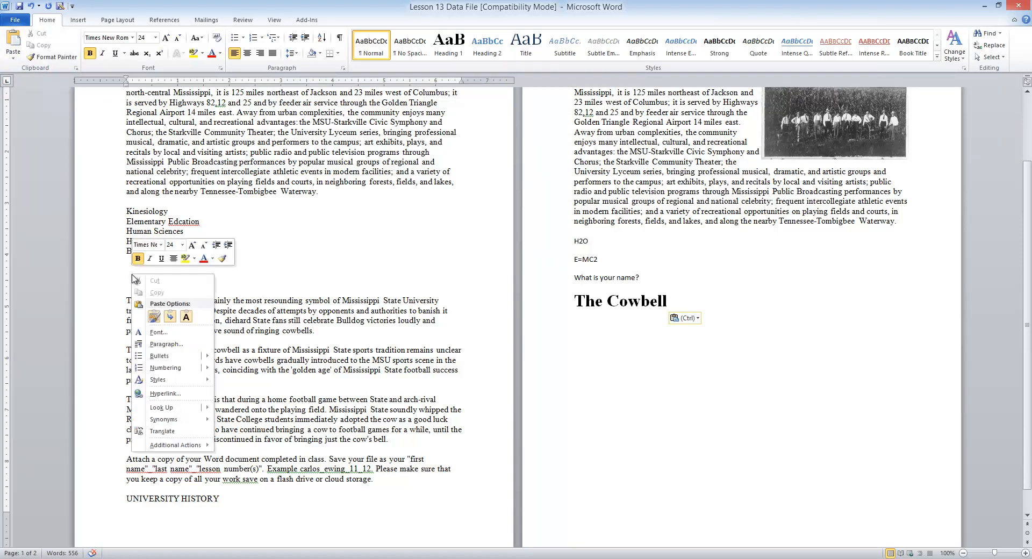
click(14, 39)
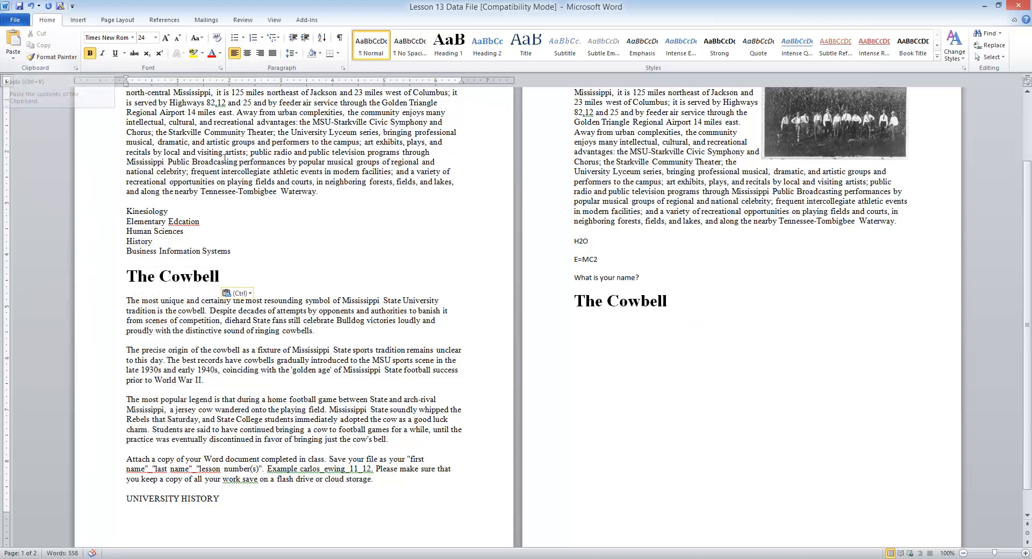
Move the heading "The Cowbell" on page 2 so that it stands directly above "H2O".
scroll(285, 246, up, 1)
scroll(285, 246, up, 3)
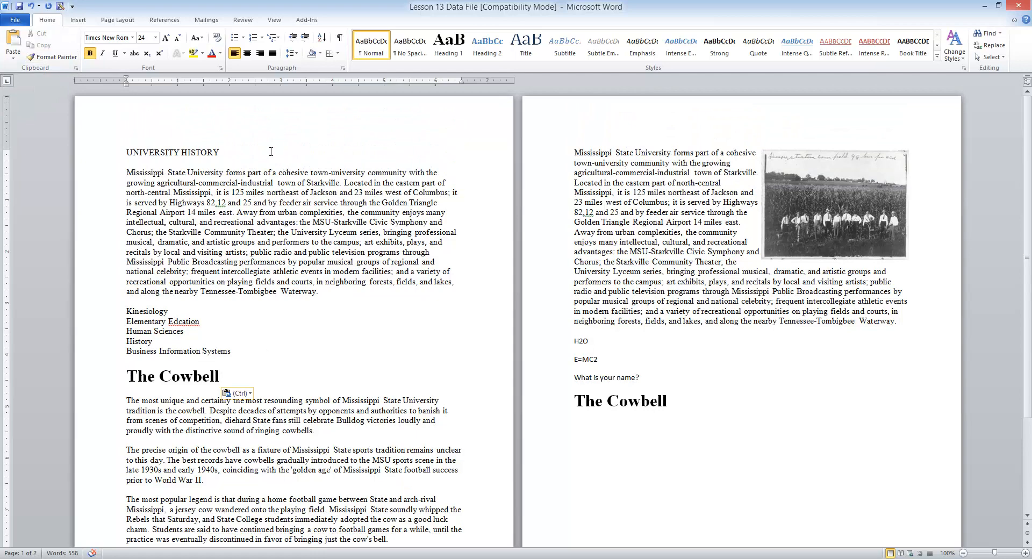
click(536, 403)
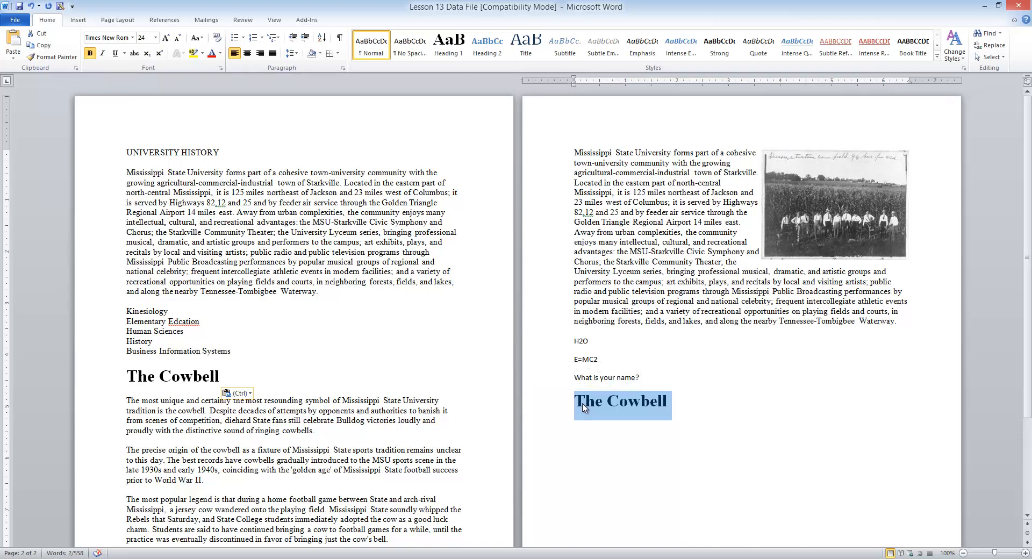
drag(585, 408, 583, 405)
drag(585, 407, 581, 345)
drag(581, 345, 581, 345)
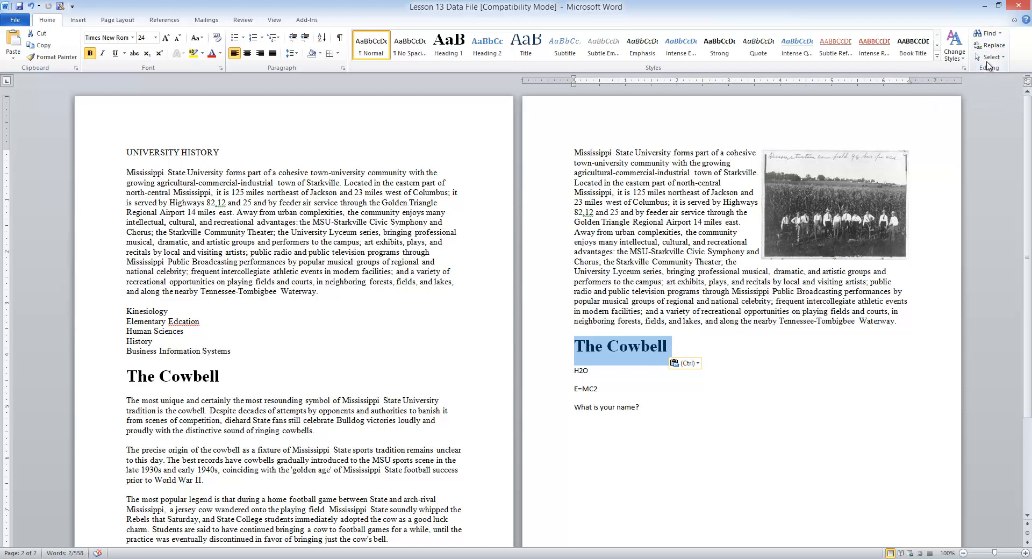
Find all occurrences of "The Cowbell" in the document and look through the highlighted matches.
click(1001, 35)
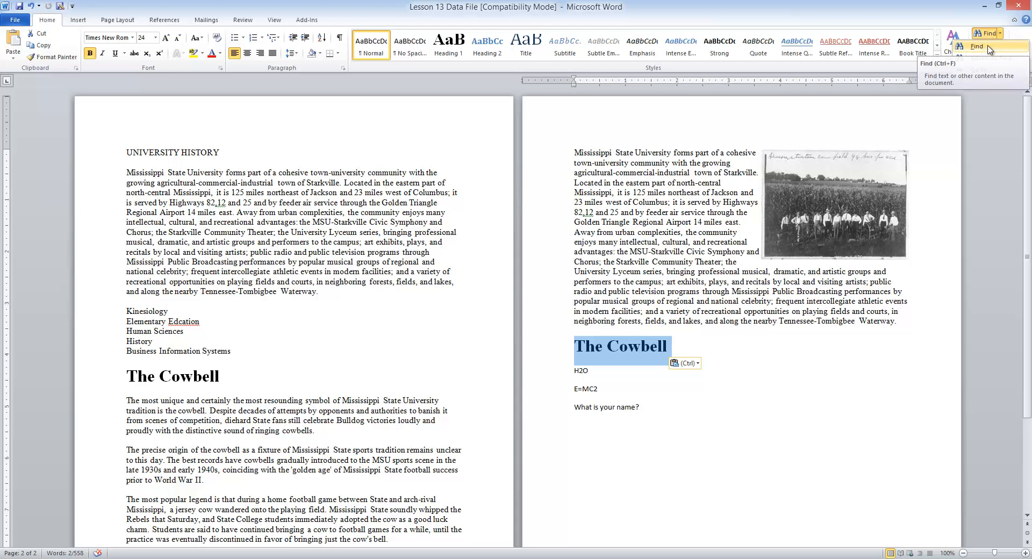
click(987, 48)
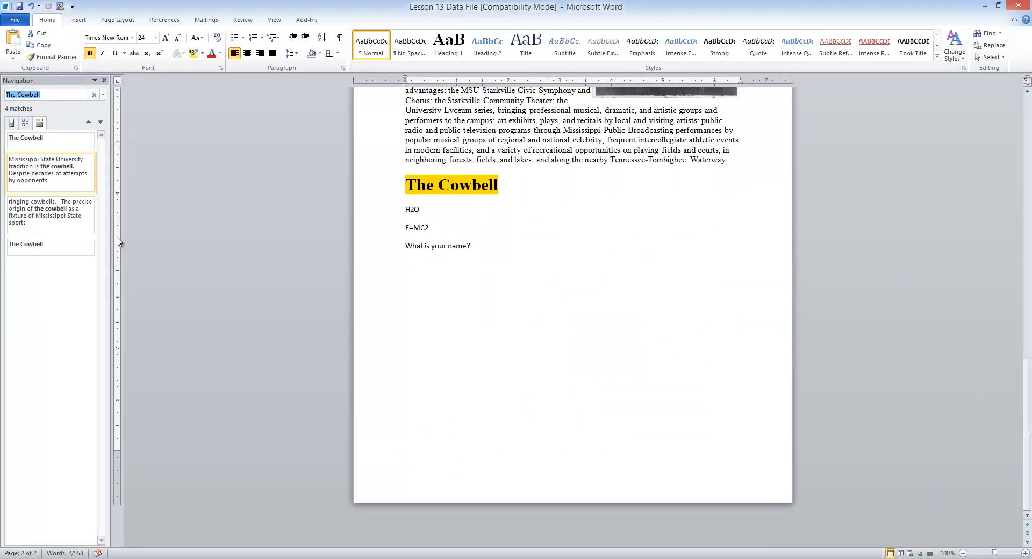
scroll(198, 280, up, 15)
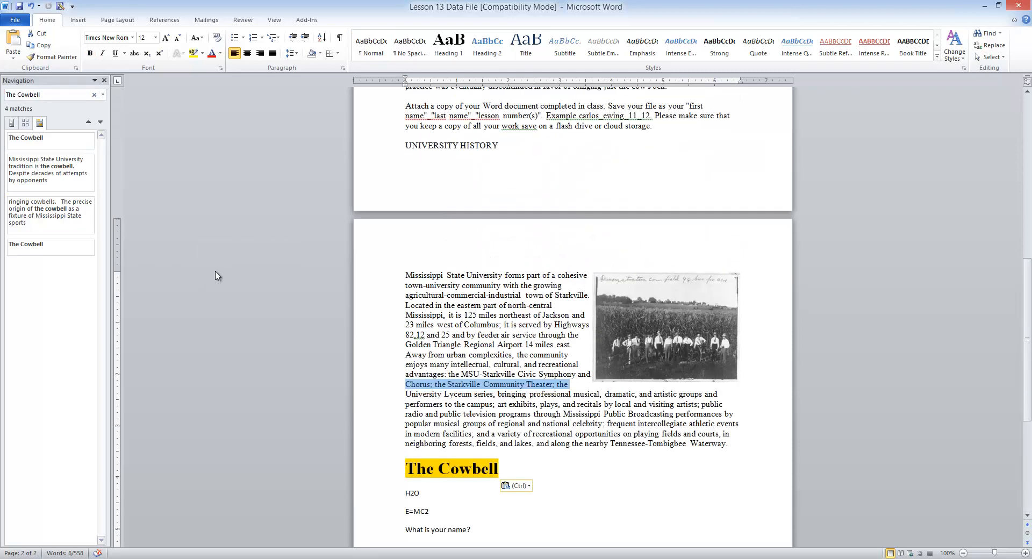
scroll(215, 275, up, 5)
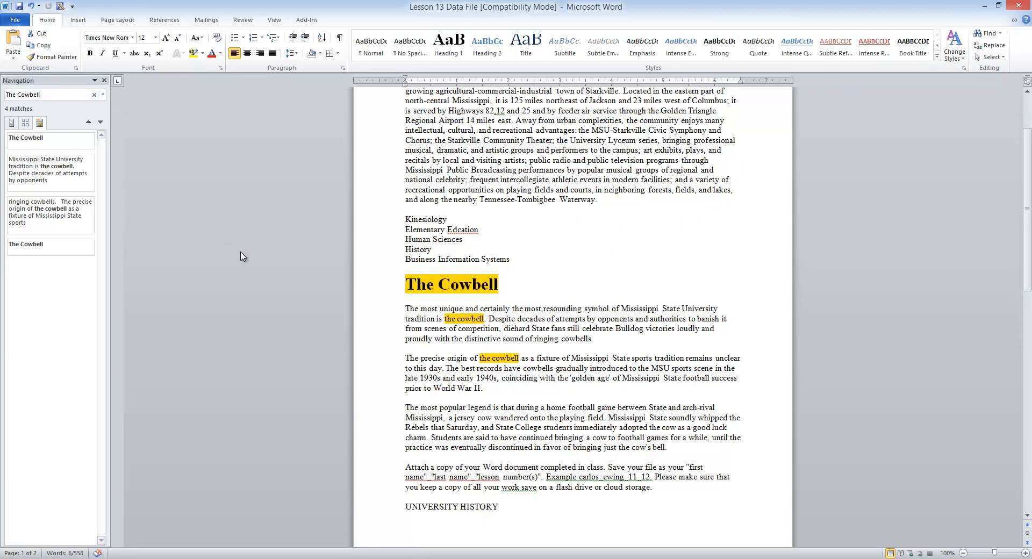
Search the document for "MSU", browse its headings, and return to the list of search results.
click(51, 101)
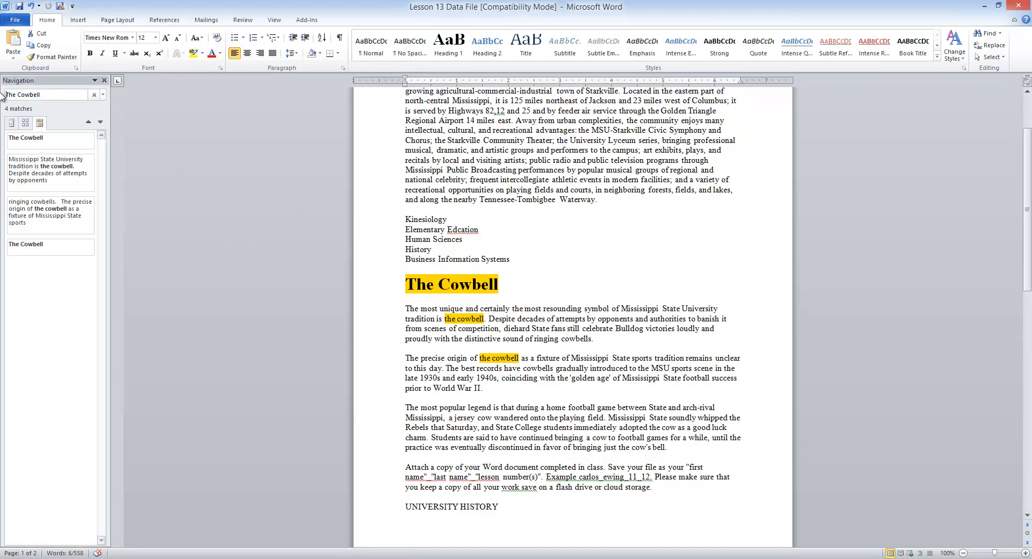
text(MSU)
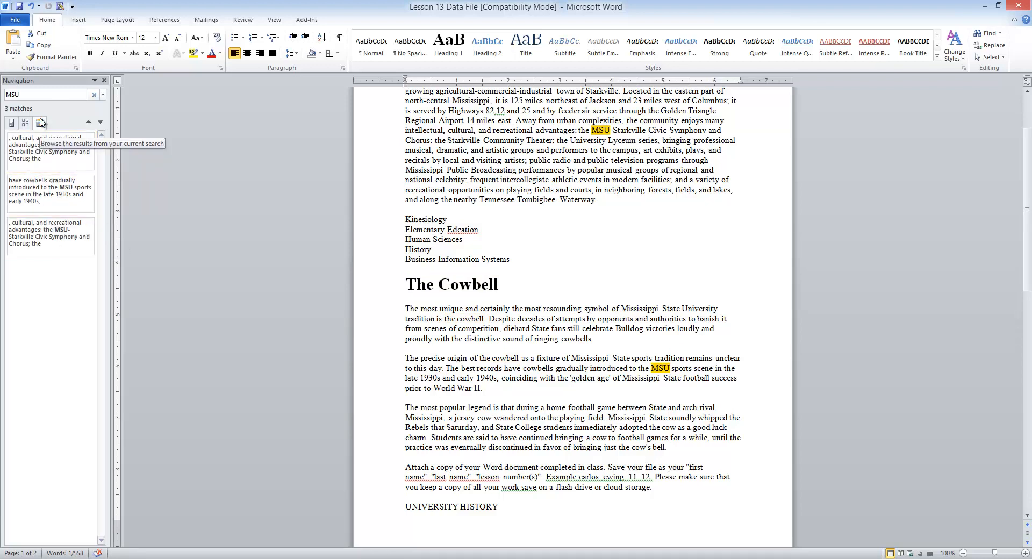
click(12, 127)
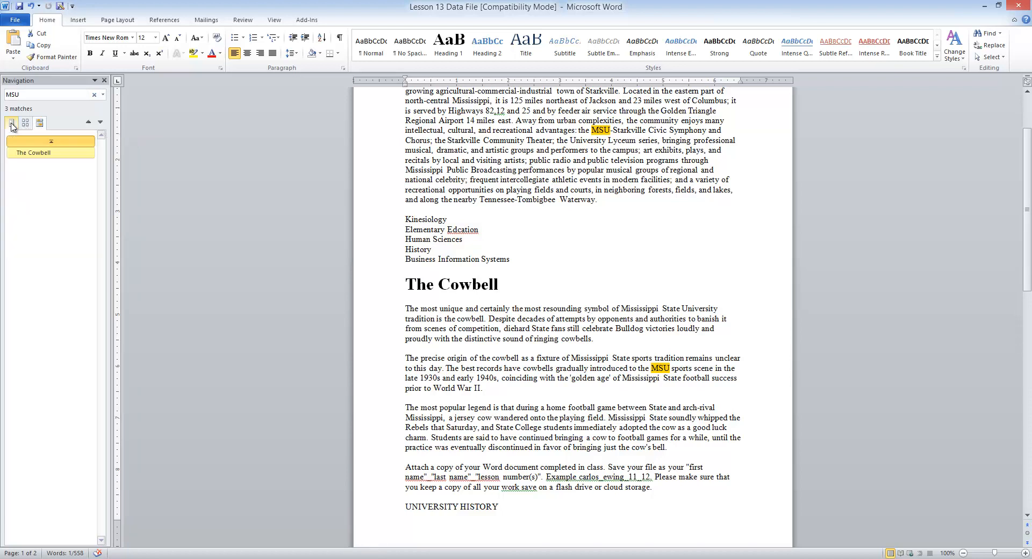
click(40, 125)
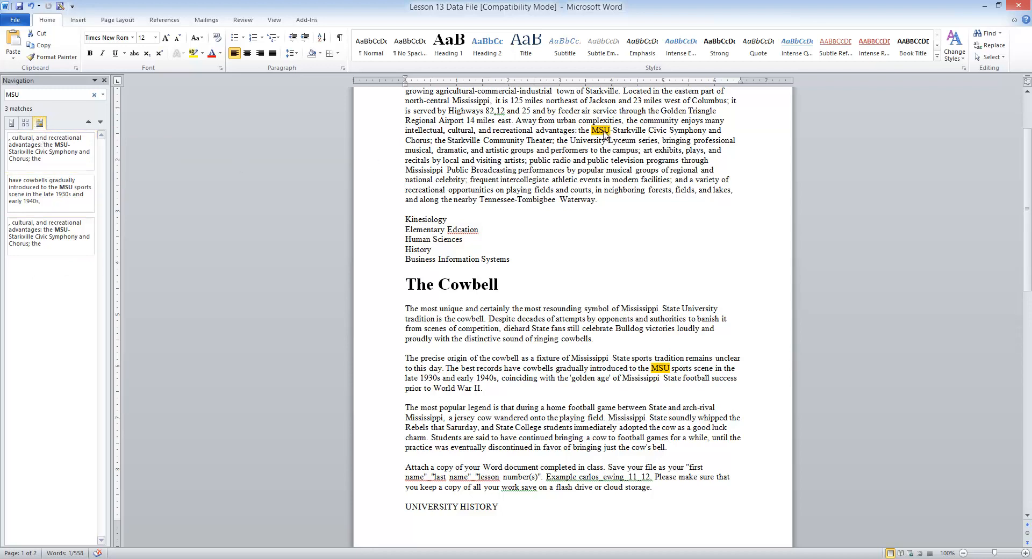
Look over the highlighted "MSU" occurrences on both pages and go to the first and second search results.
click(662, 358)
scroll(656, 352, down, 2)
scroll(643, 328, up, 6)
scroll(641, 315, down, 7)
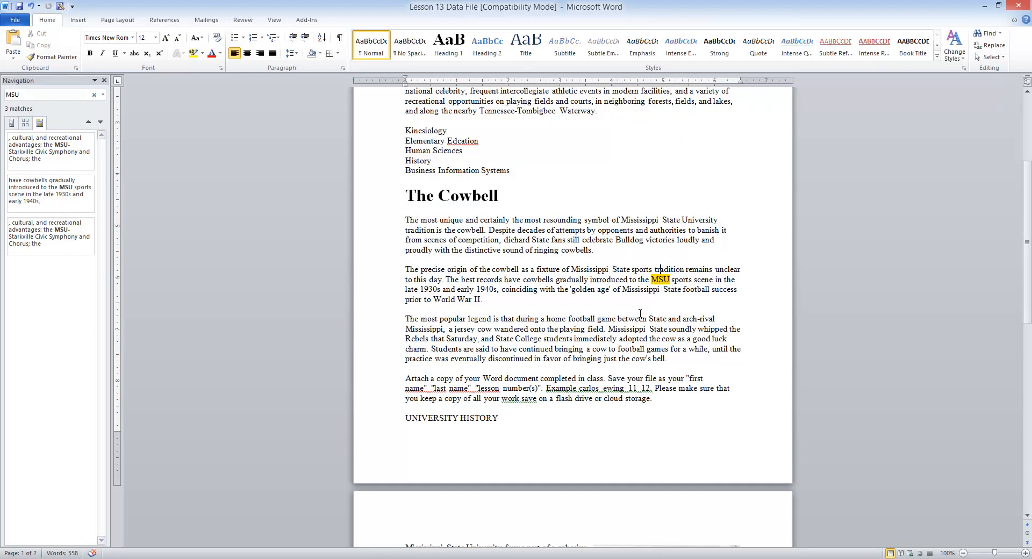
scroll(640, 313, down, 11)
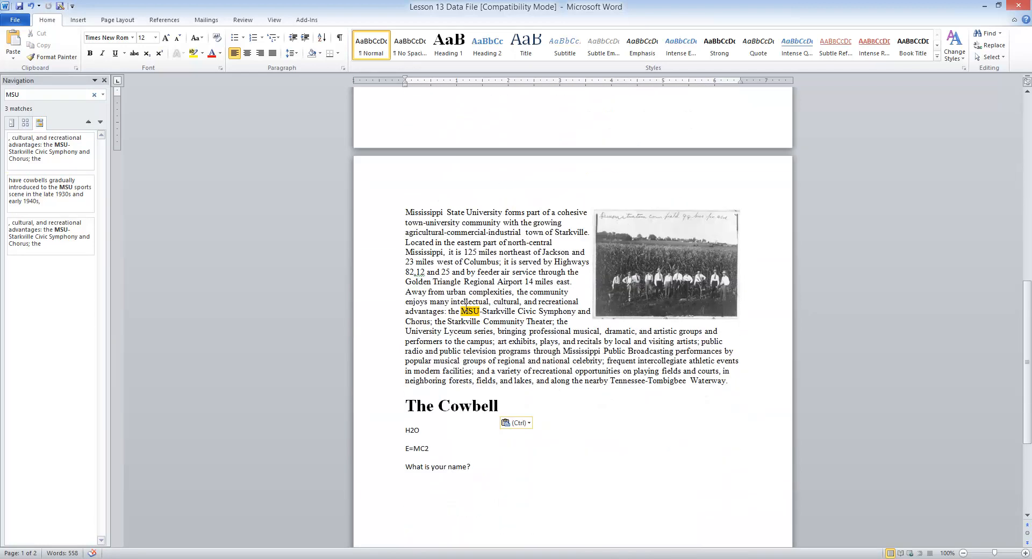
click(57, 158)
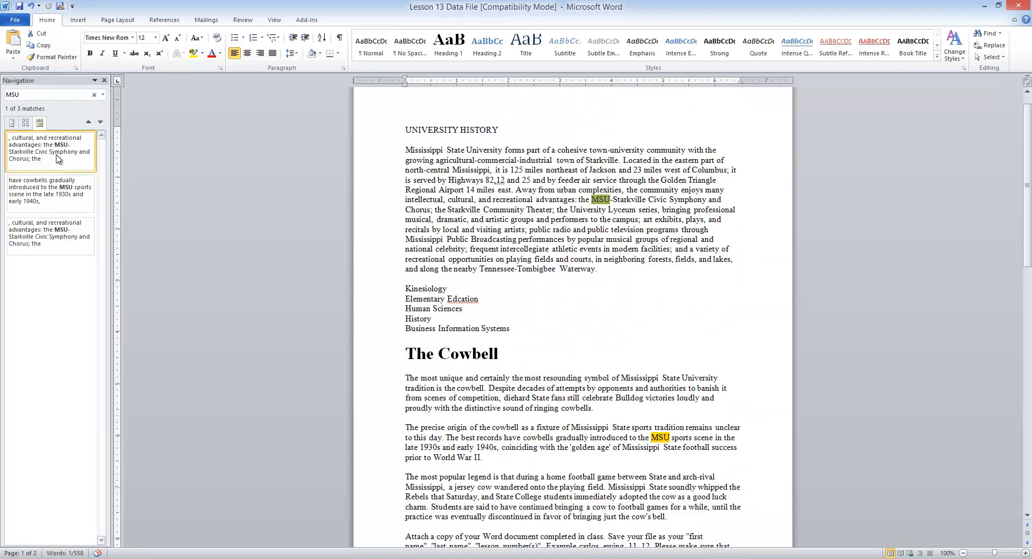
click(53, 197)
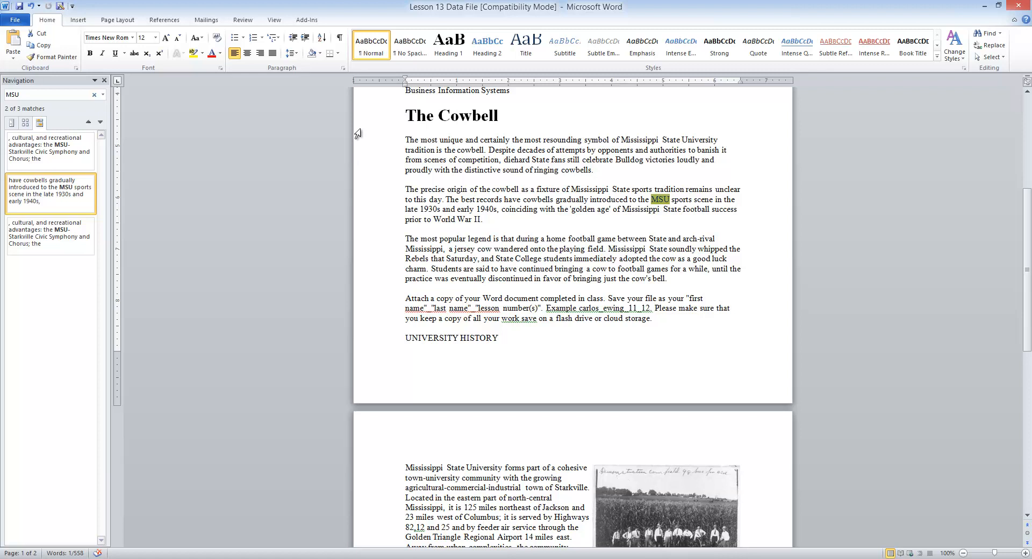
Replace every "MSU" in the document with "Mississippi State University", continuing the search from the beginning.
click(990, 46)
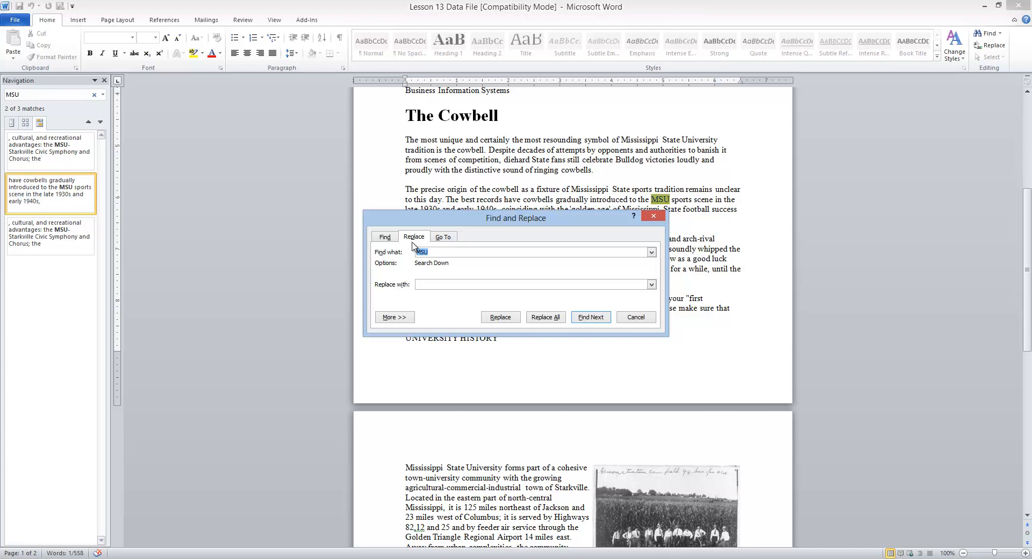
click(437, 282)
text(Mississippi State University)
click(538, 318)
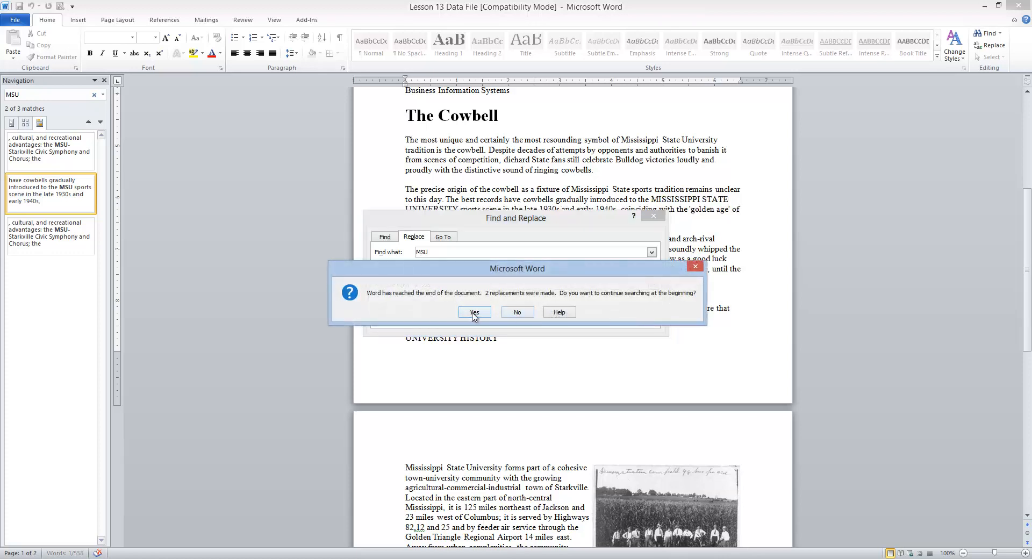
click(474, 314)
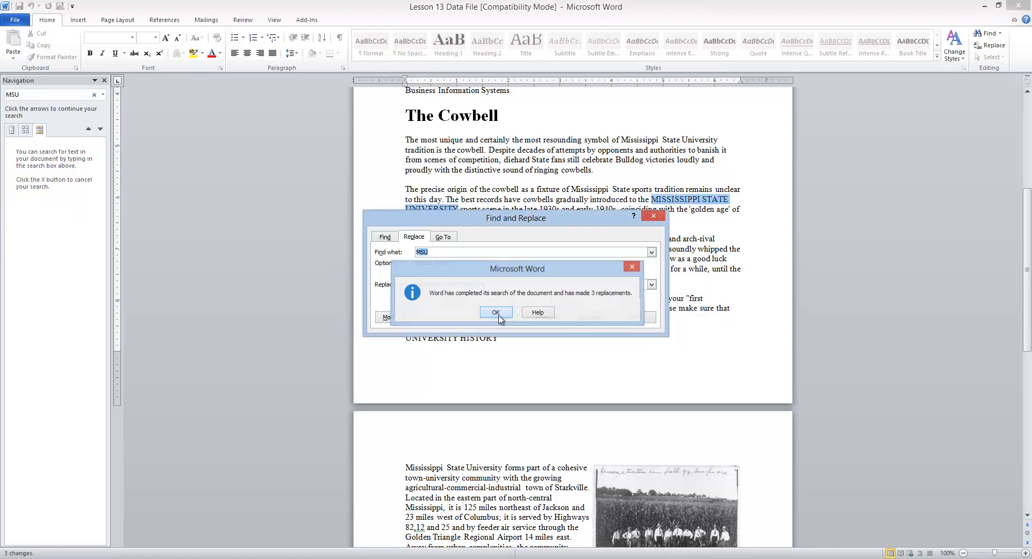
click(495, 315)
click(513, 320)
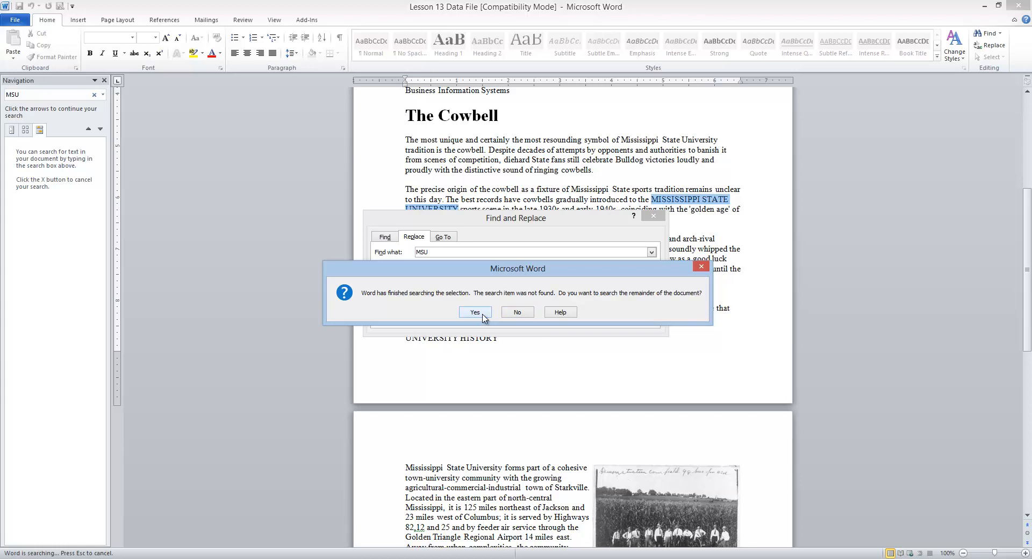
click(481, 316)
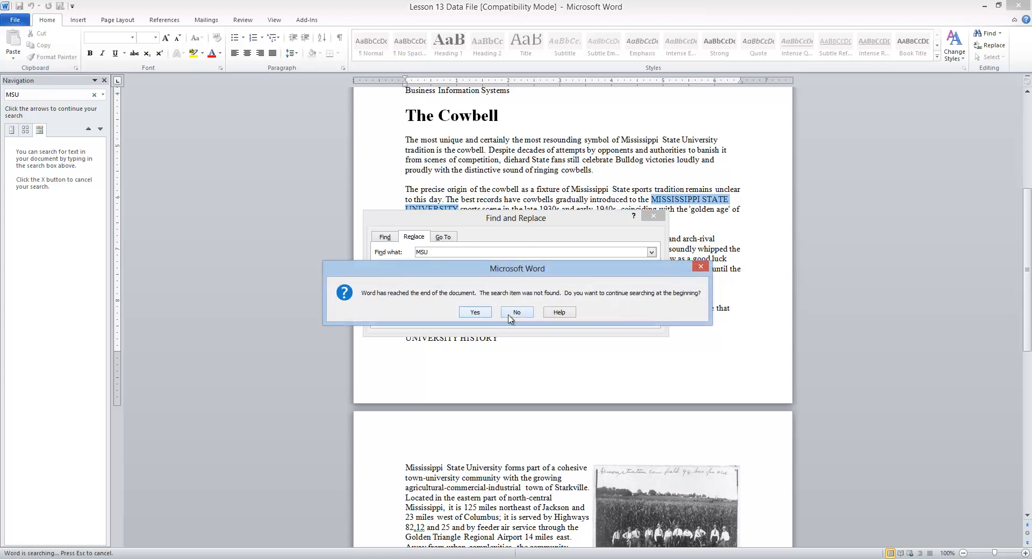
click(509, 317)
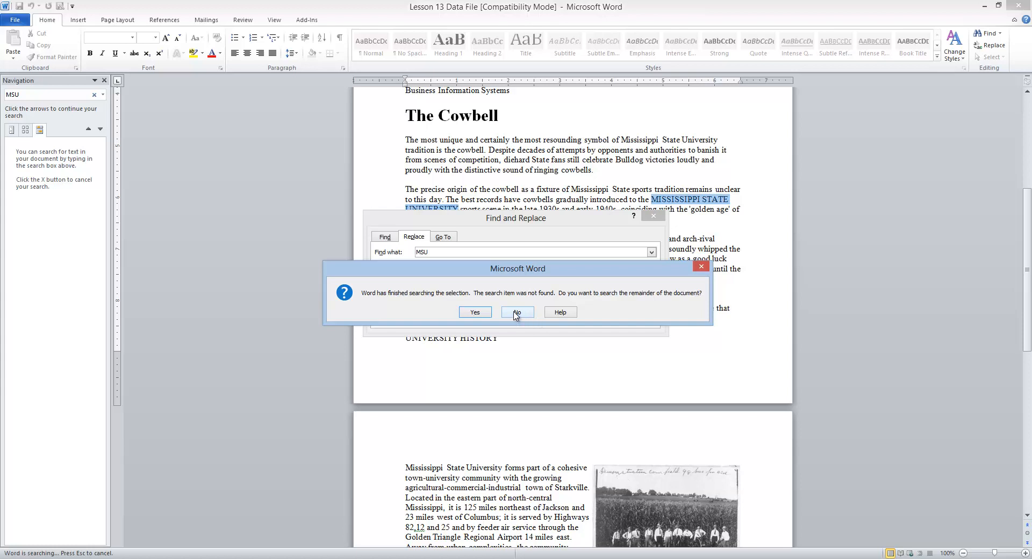
click(516, 312)
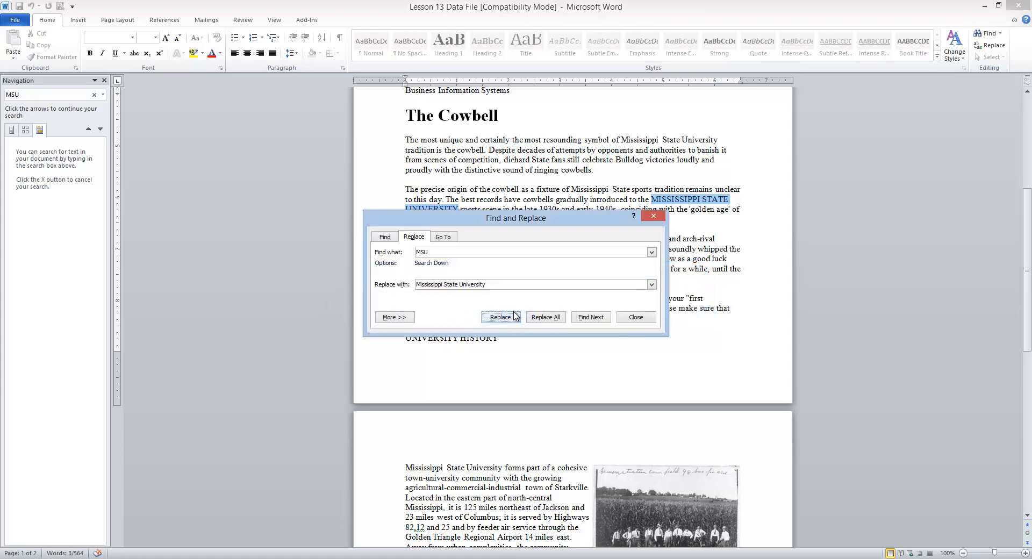
Close the Find and Replace dialog and review the replaced university name on both pages.
click(637, 317)
click(639, 318)
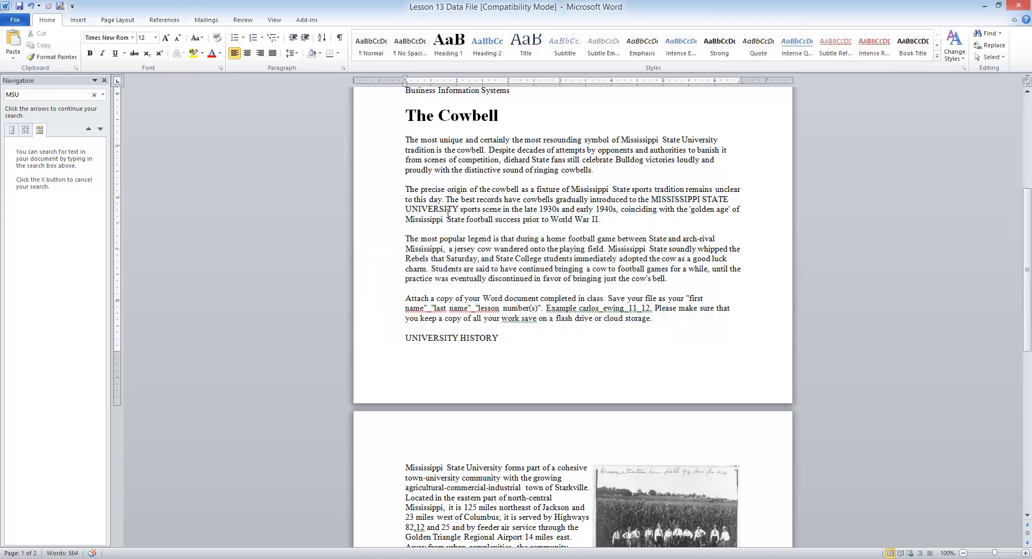
scroll(468, 220, down, 1)
scroll(564, 233, down, 10)
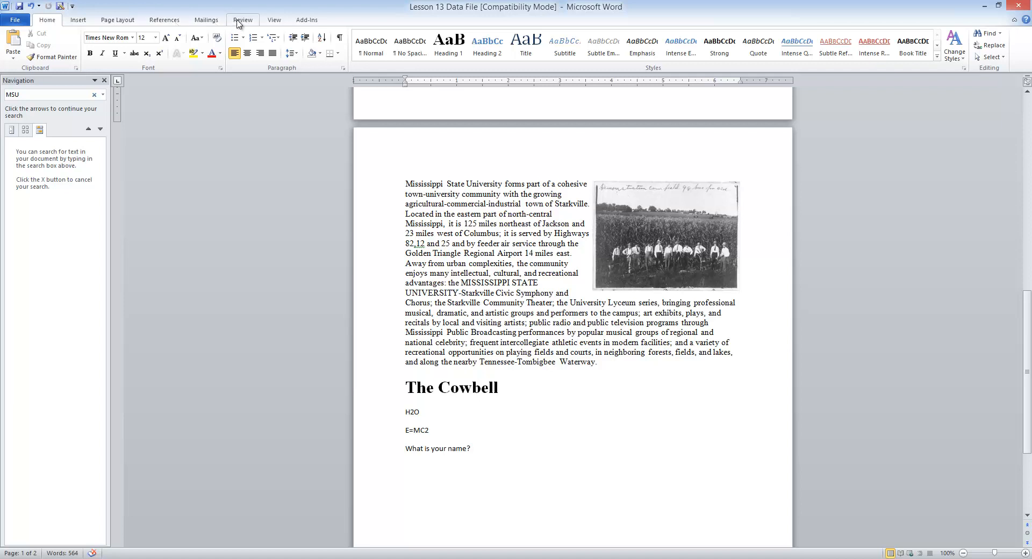
Start the spelling and grammar check of the document and ignore the agreement suggestion for "work save" once.
click(180, 22)
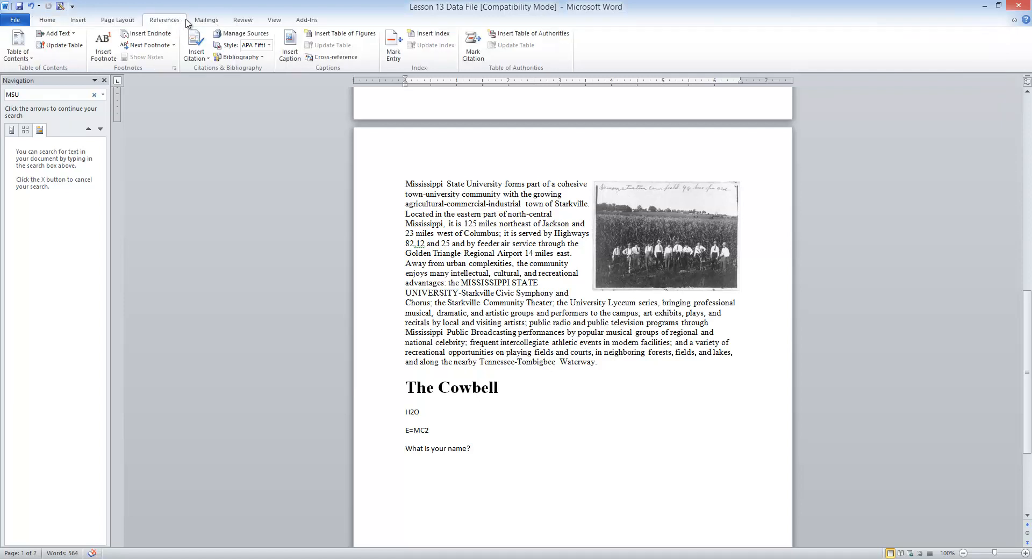
click(243, 22)
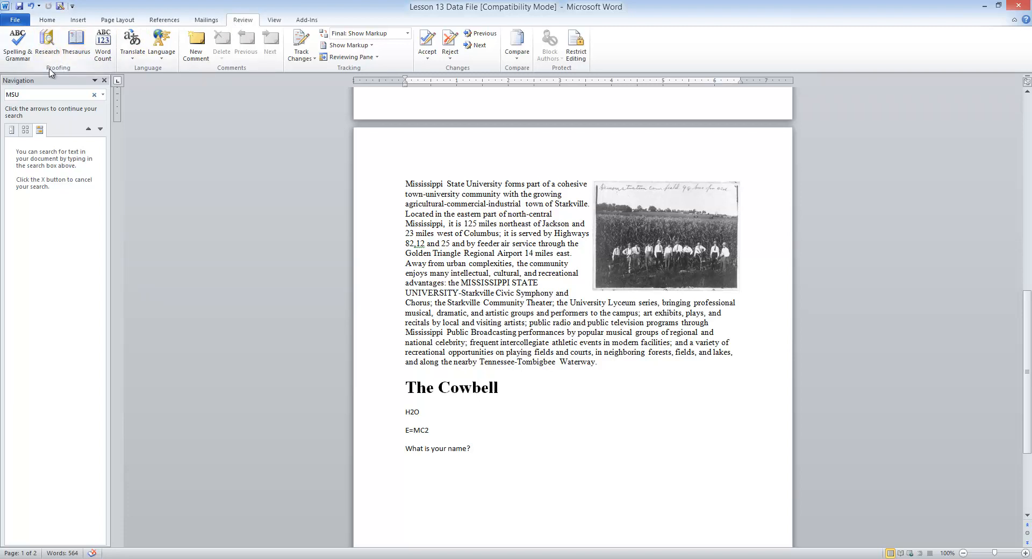
click(18, 46)
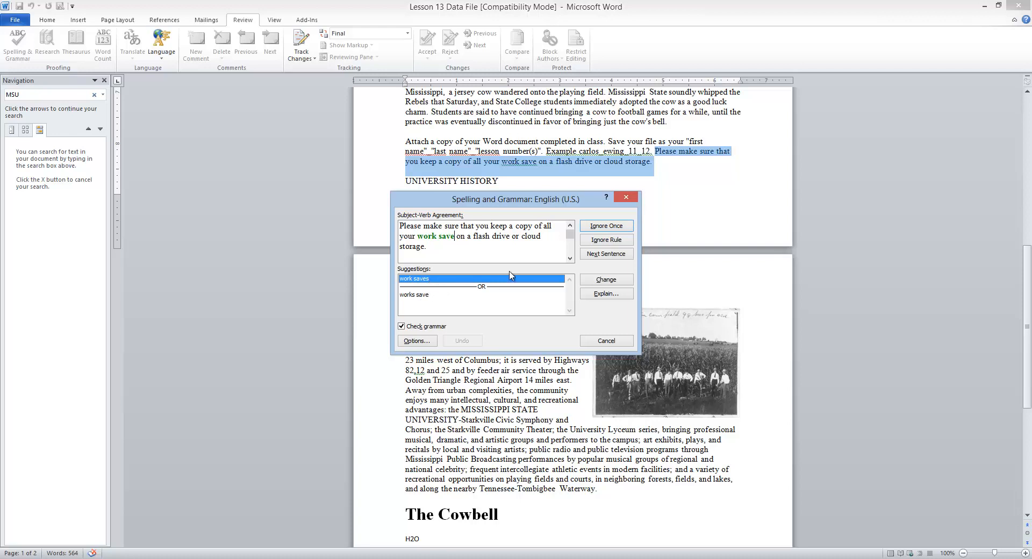
click(616, 231)
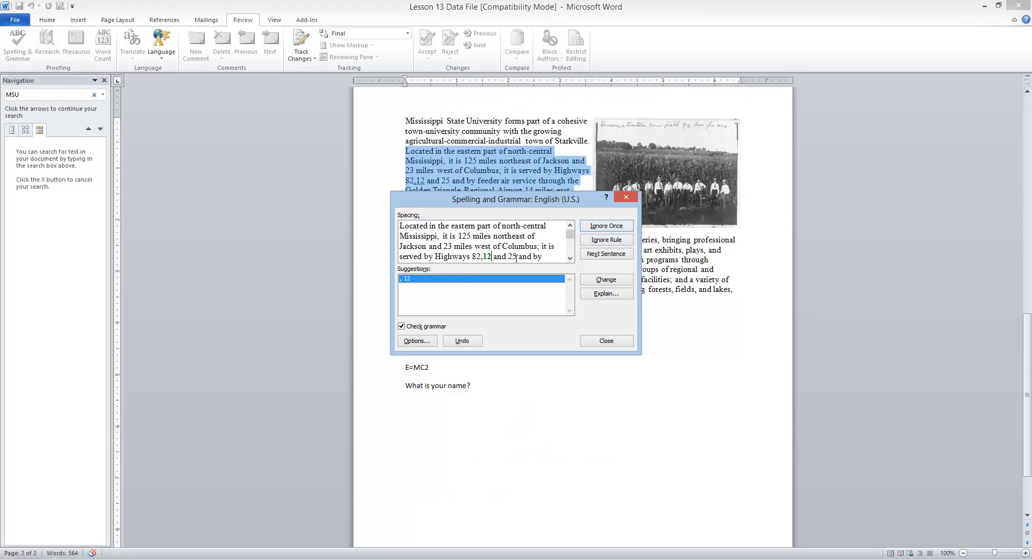
Accept the suggested corrections, changing "82,12" to "82, 12" on both pages and "Edcation" to "Education".
click(607, 279)
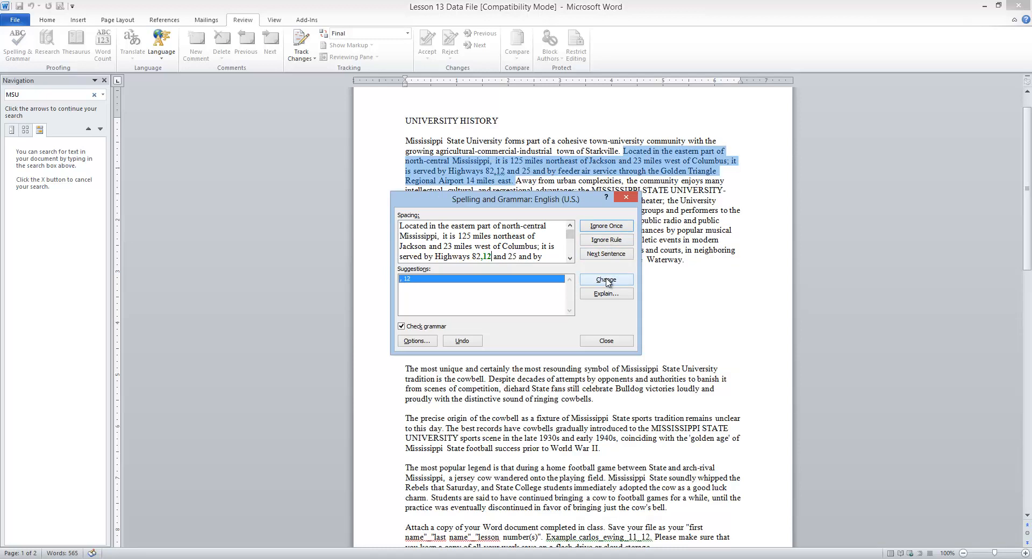
click(607, 280)
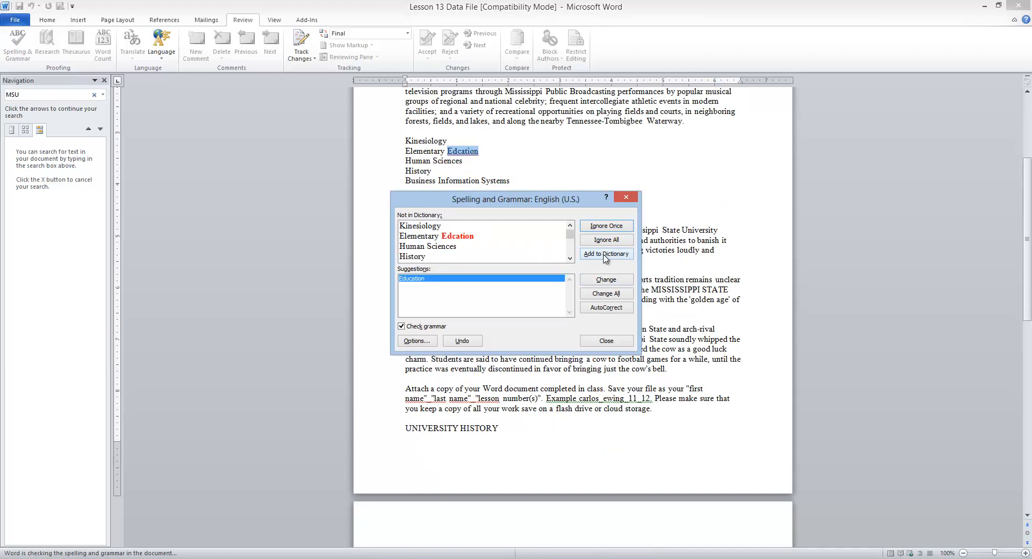
click(468, 240)
click(605, 279)
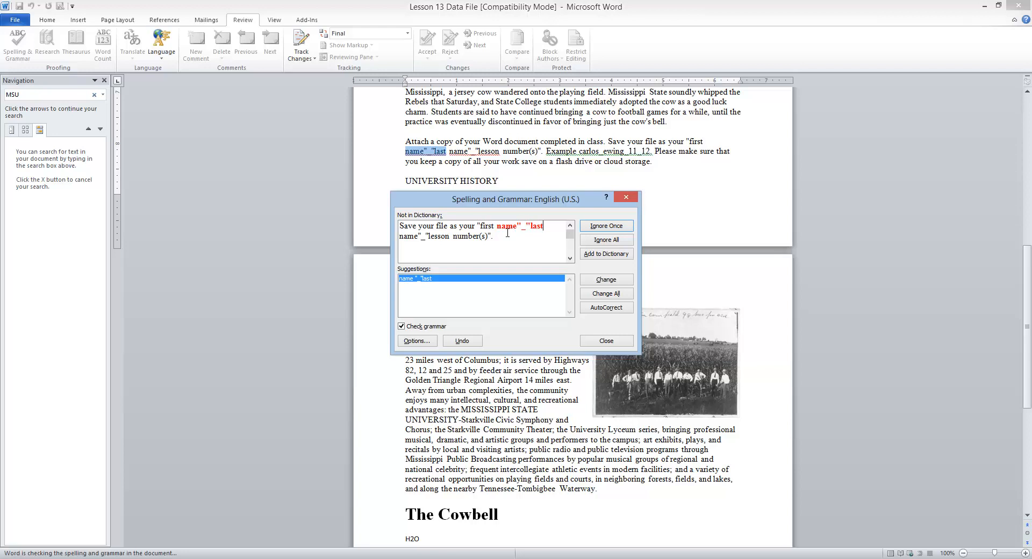
Ignore once the spelling flags on the quoted "first name"_"last name"_"lesson number(s)" file name pattern.
click(602, 227)
click(602, 227)
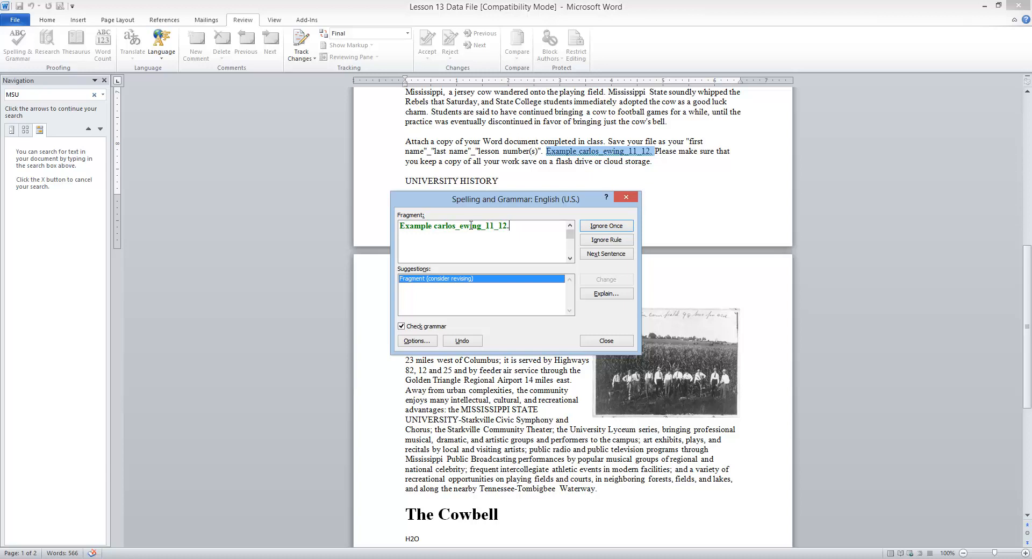
Ignore once the fragment suggestion for the example file name sentence and finish the spelling and grammar check.
click(624, 228)
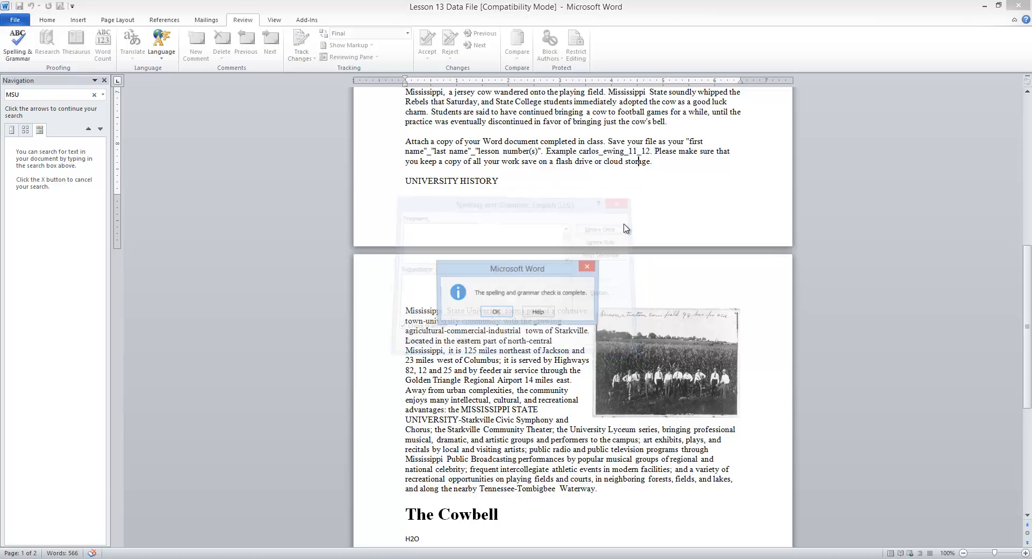
click(495, 312)
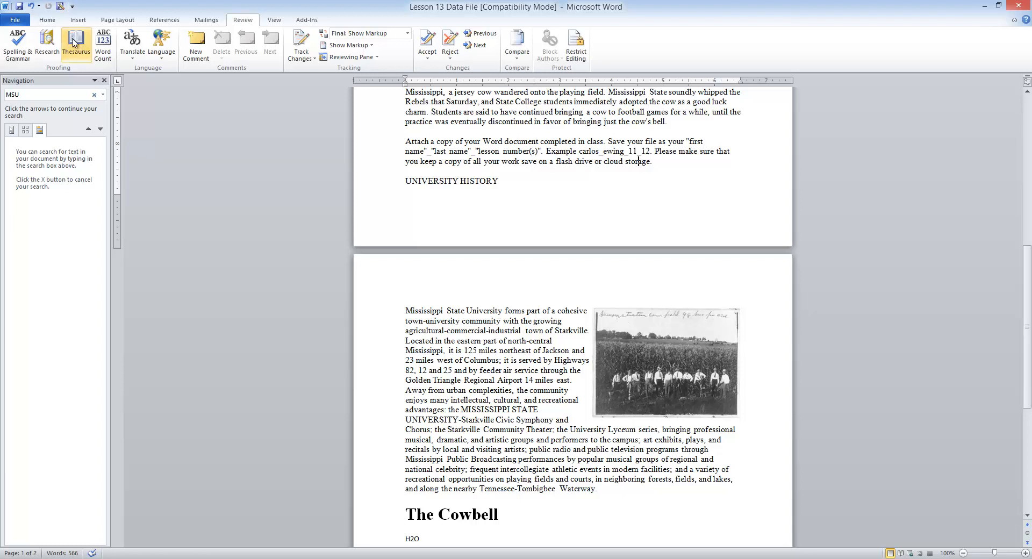
Open the Research thesaurus and look up synonyms for "community" from the first University History paragraph.
click(47, 44)
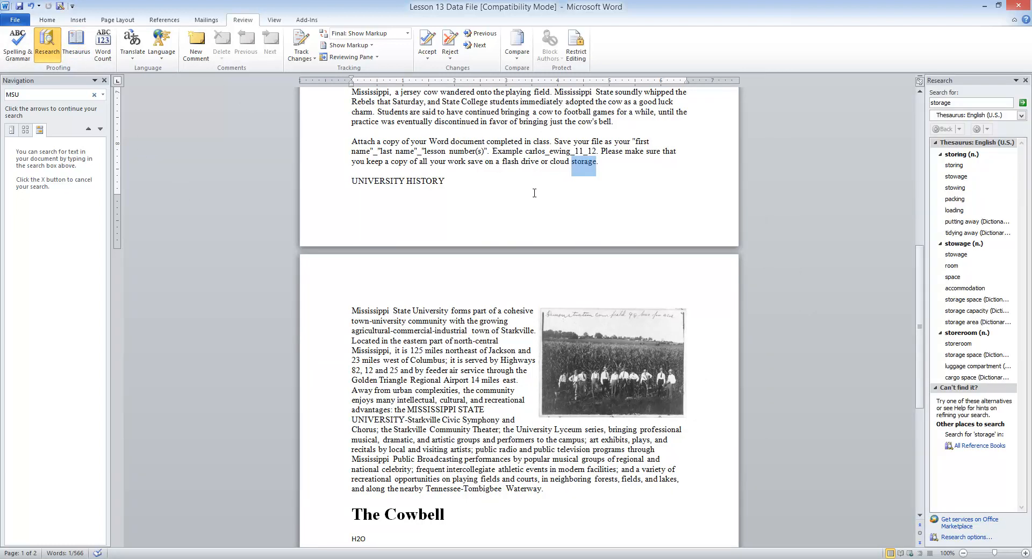
scroll(534, 193, up, 12)
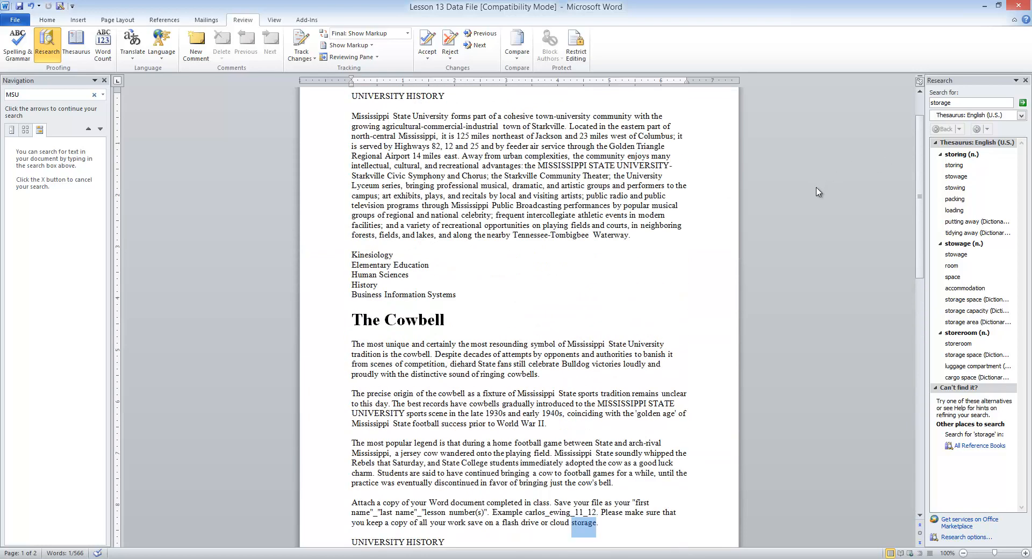
scroll(818, 192, up, 1)
click(949, 103)
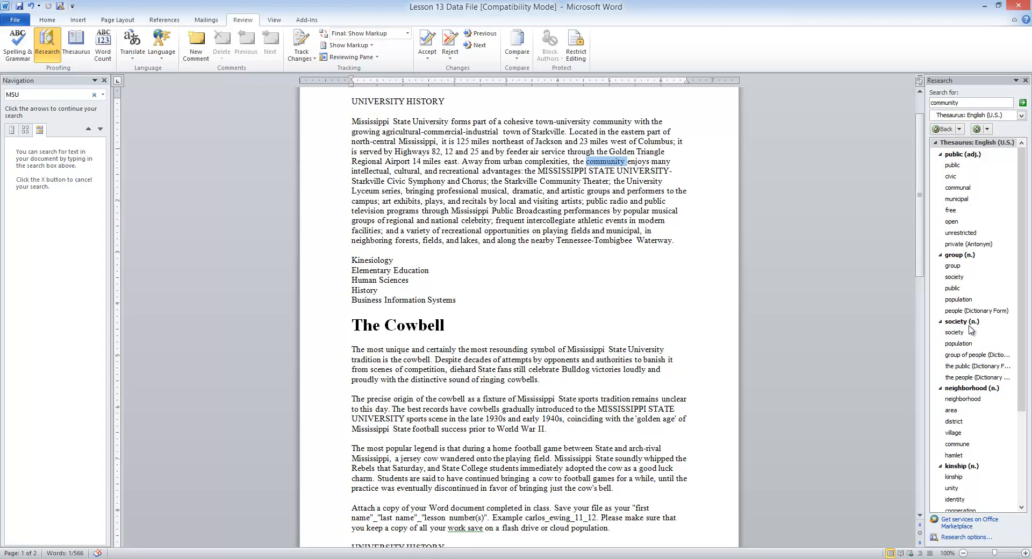
Replace "community" after "town-university" in the first University History sentence with the thesaurus synonym "population".
click(611, 157)
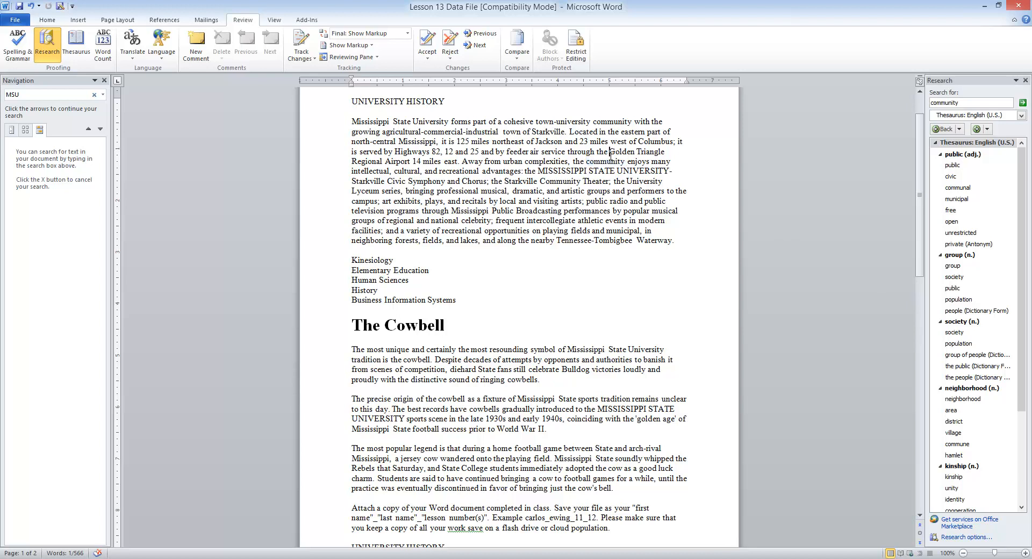
double_click(609, 121)
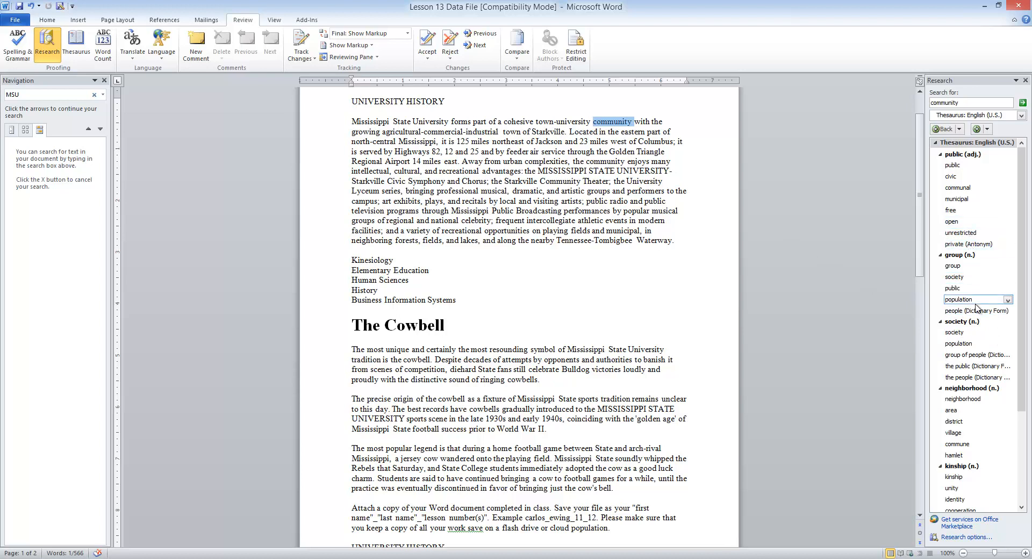
click(1007, 345)
click(994, 359)
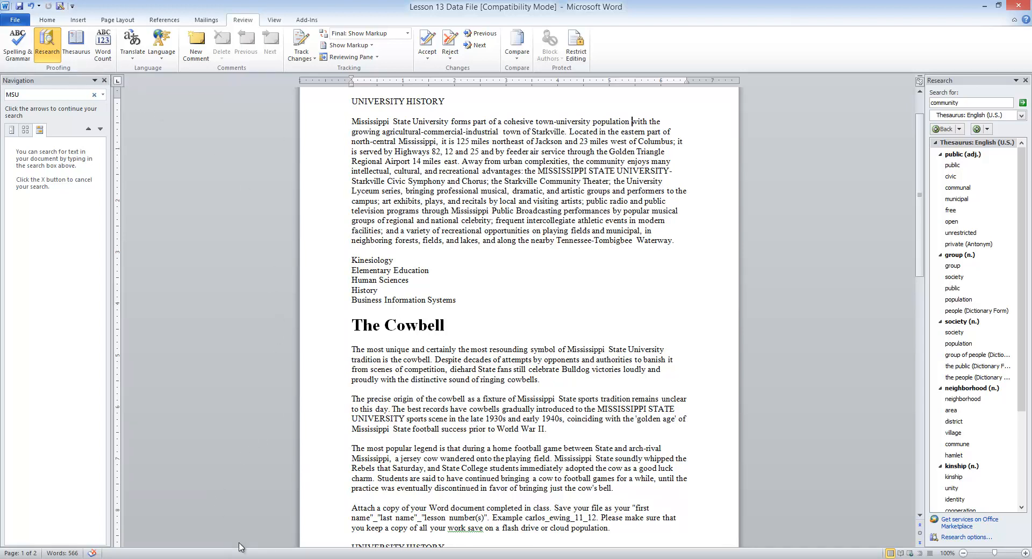
click(258, 558)
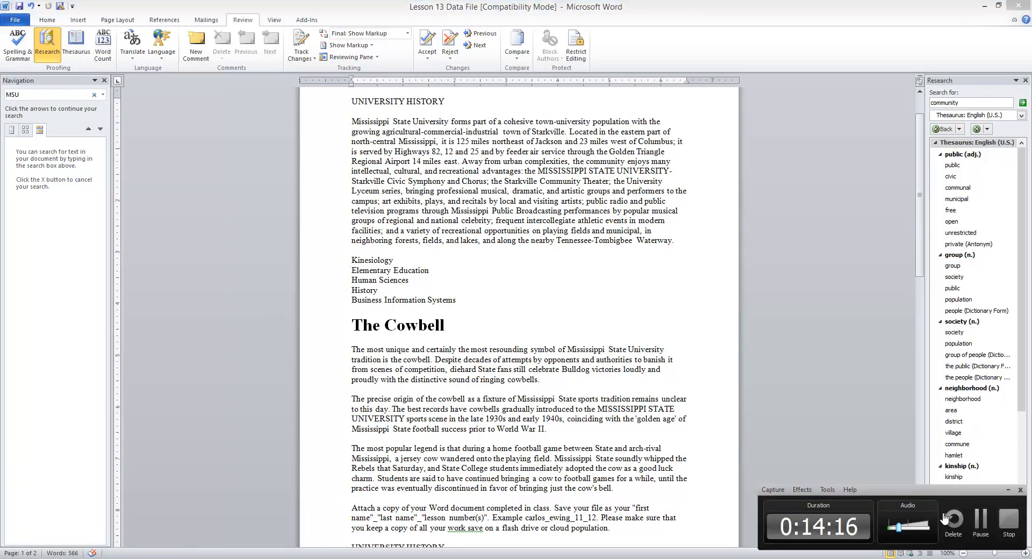